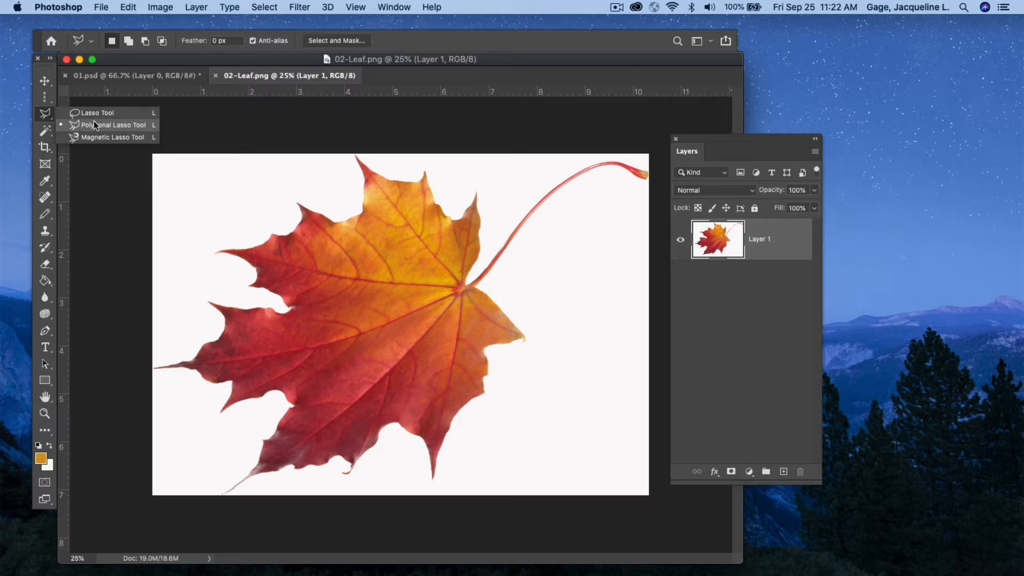
Draw a small polygonal lasso selection beside the leaf's left side with the Polygonal Lasso Tool, then deselect it.
click(94, 124)
click(188, 232)
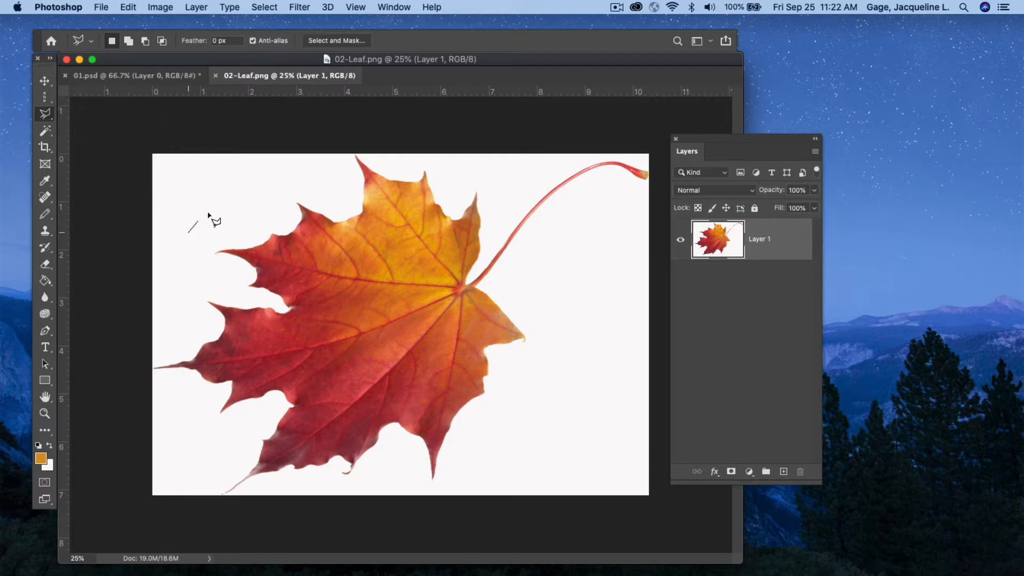
click(226, 193)
click(280, 245)
click(212, 284)
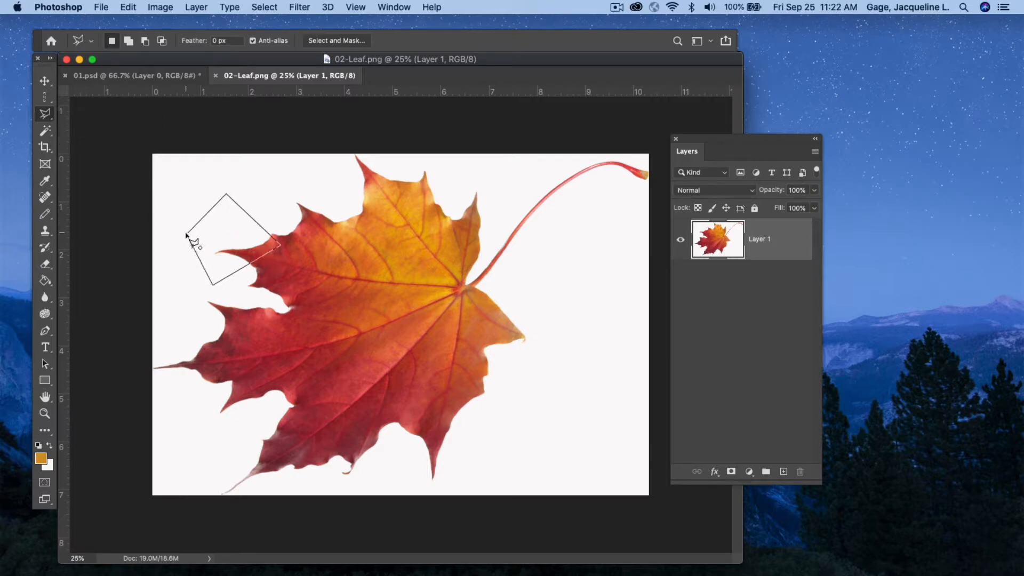
click(188, 233)
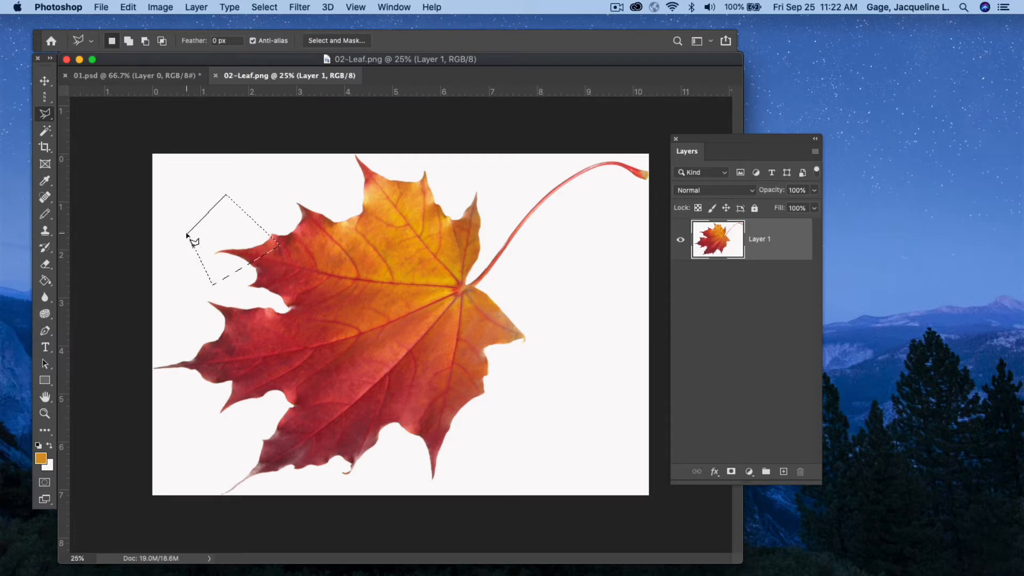
click(261, 7)
click(273, 35)
Trace around the whole leaf and its stem with the Magnetic Lasso Tool to select it.
click(44, 115)
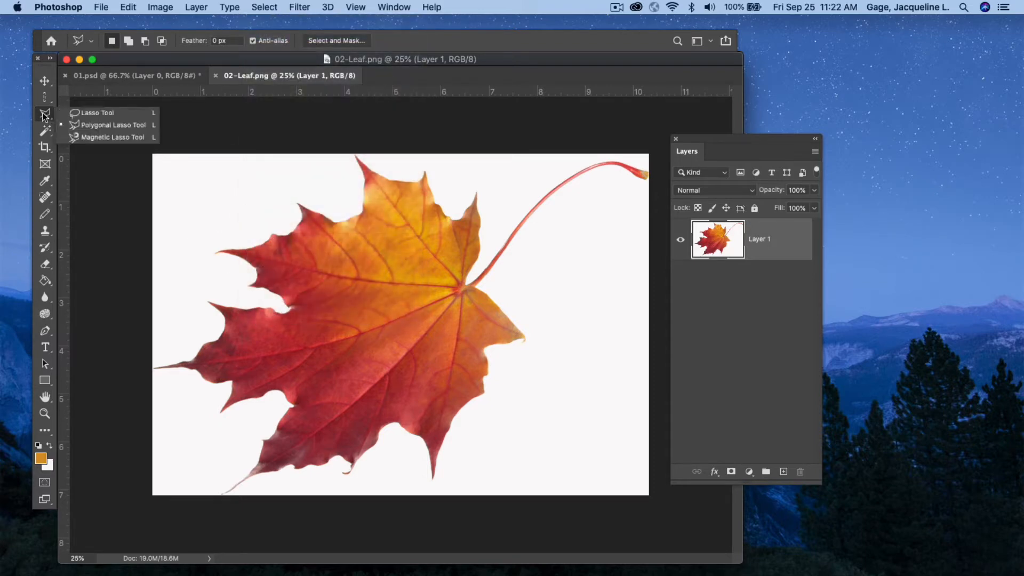
click(108, 138)
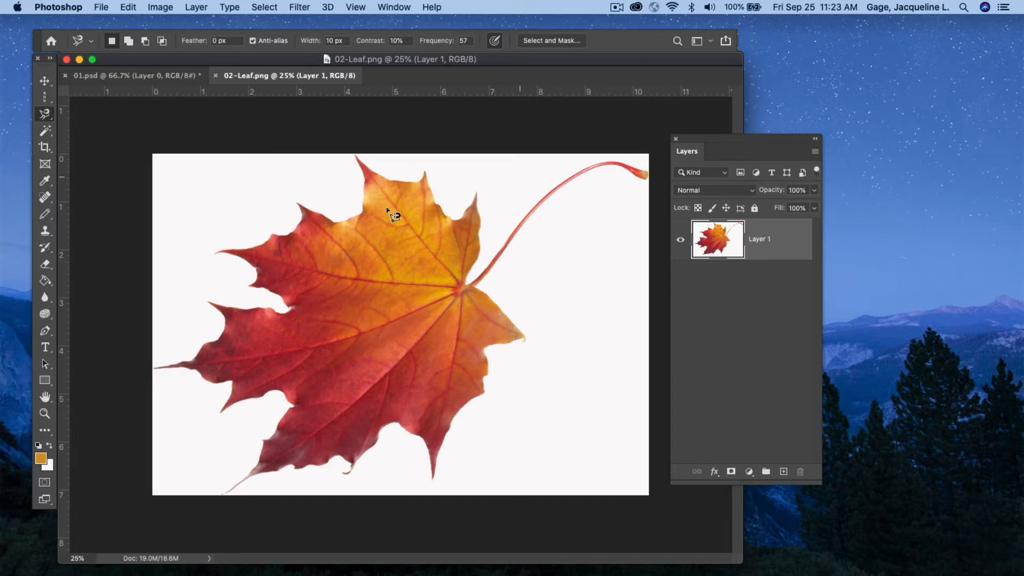
click(202, 345)
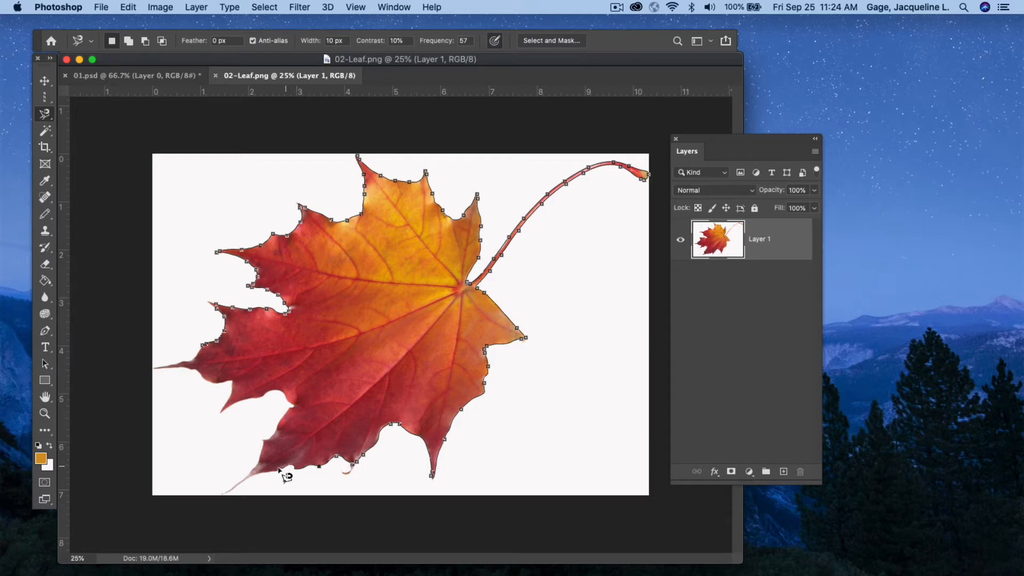
click(228, 489)
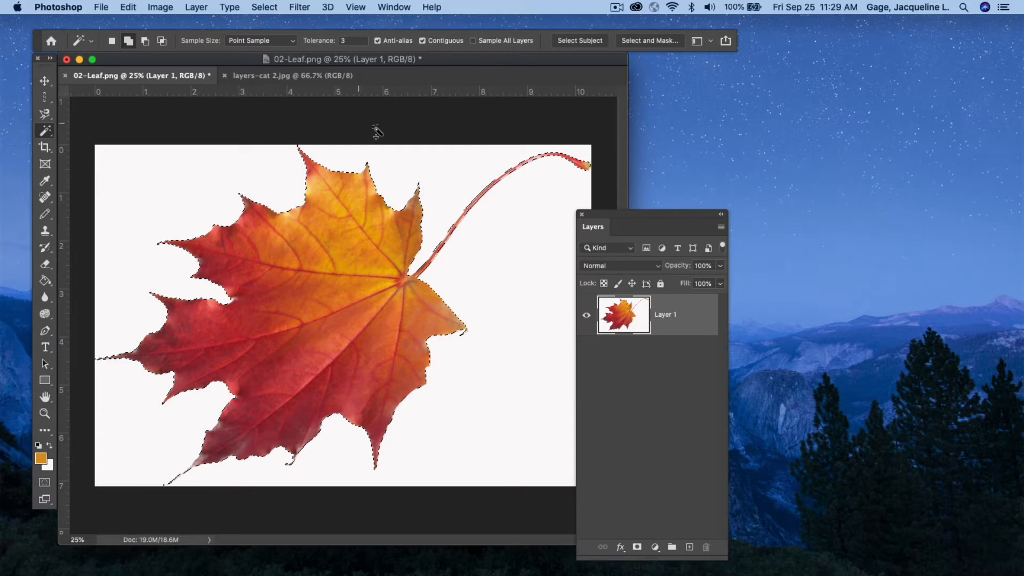
Copy the selected leaf onto a new layer and hide the original Layer 1.
drag(596, 213, 622, 175)
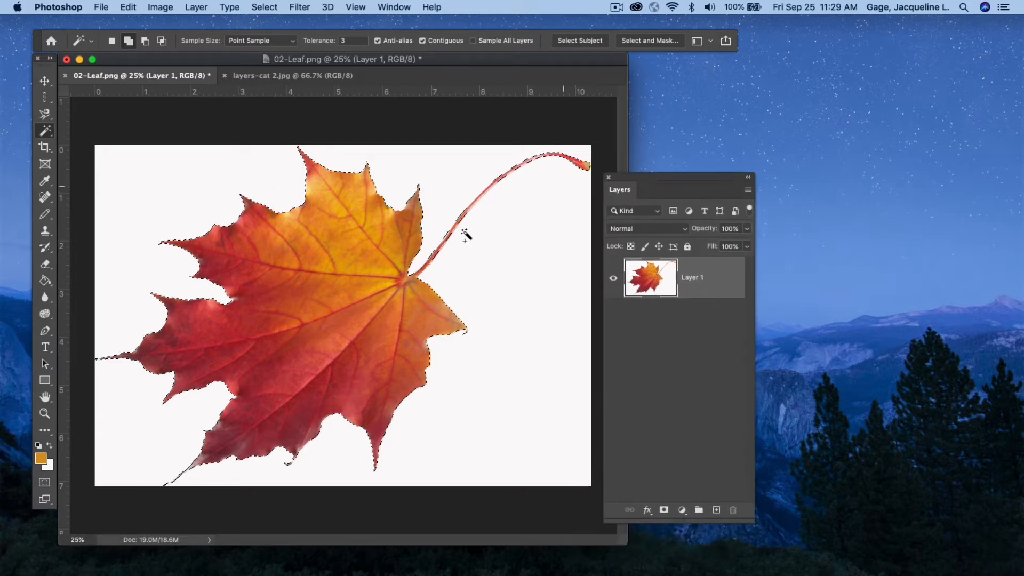
key(super+c)
key(super+v)
click(614, 321)
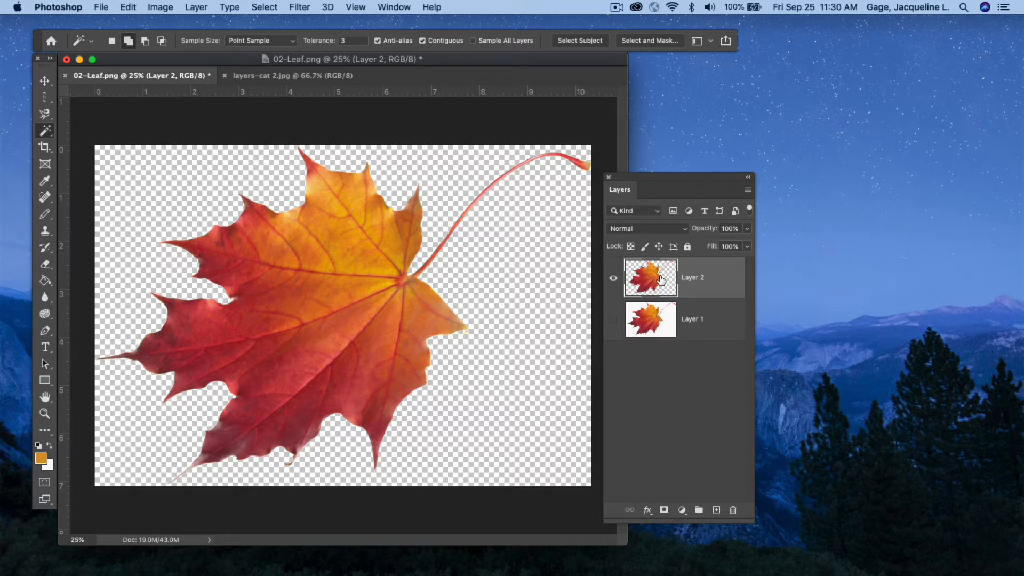
Paste the leaf into layers-cat 2.jpg and move it upward over the cat with the Move tool.
click(279, 75)
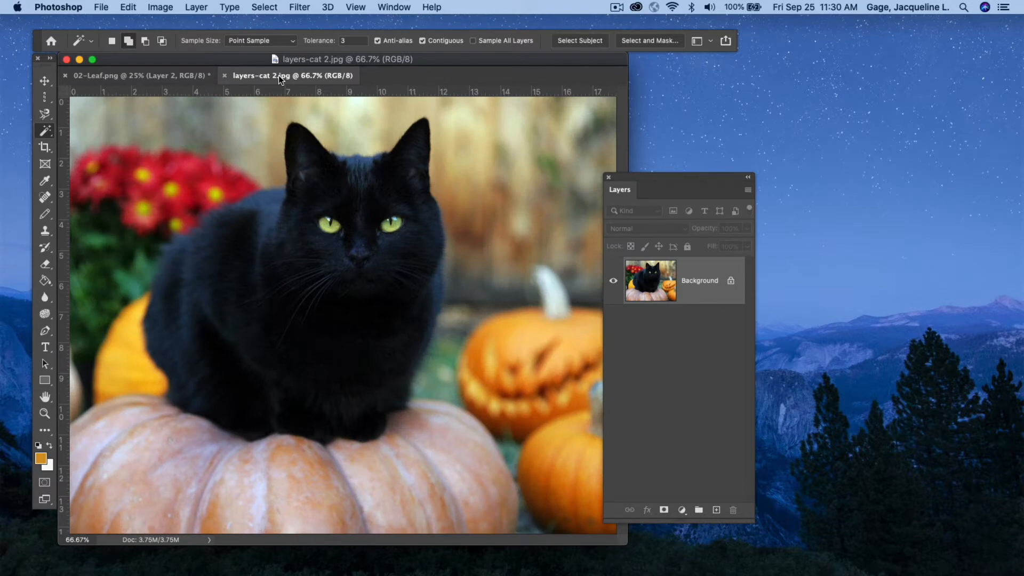
key(cmd+v)
click(45, 81)
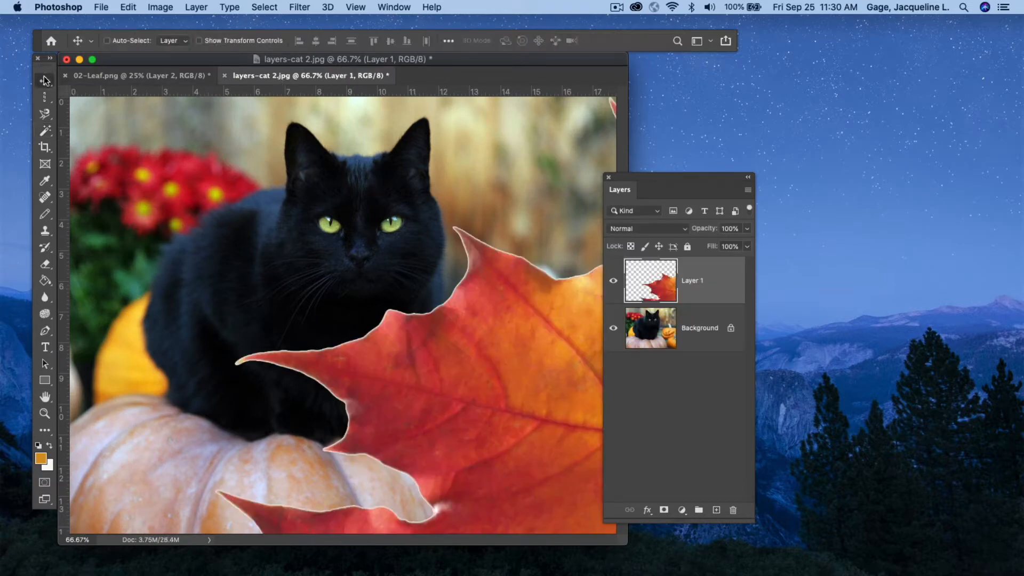
drag(401, 333, 397, 254)
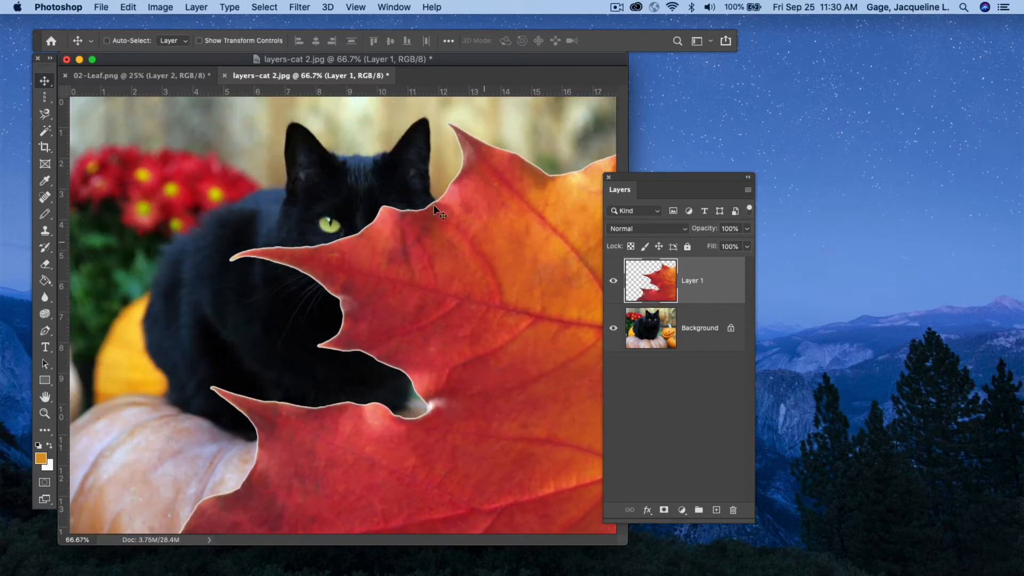
In 02-Leaf.png, add a new empty layer directly above Layer 1.
click(181, 75)
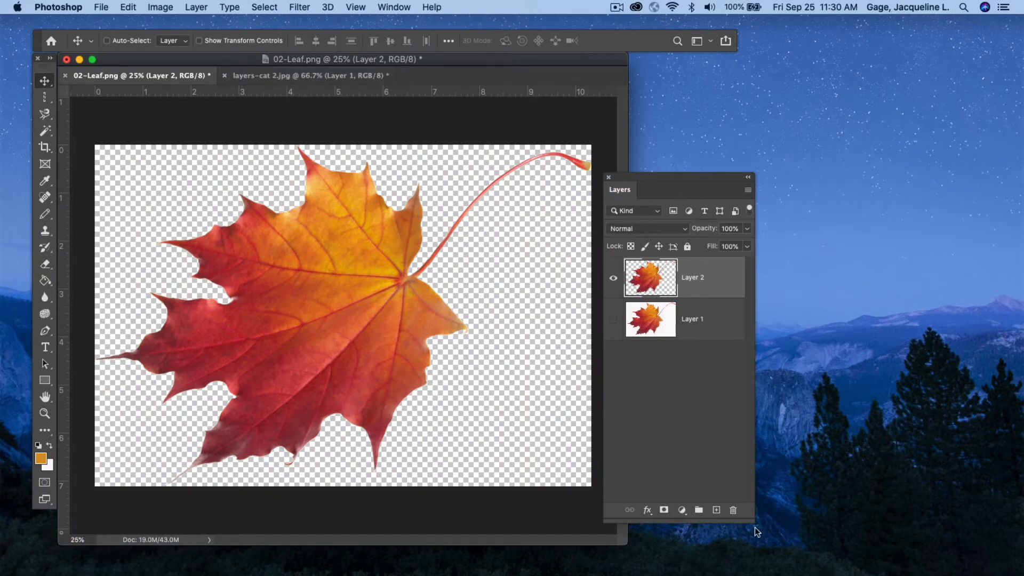
click(708, 328)
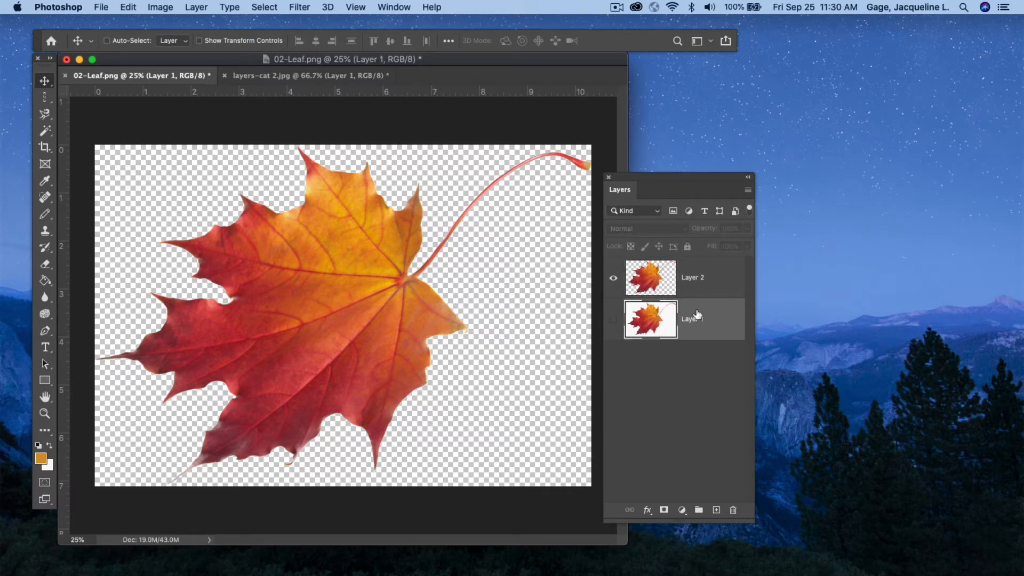
click(716, 509)
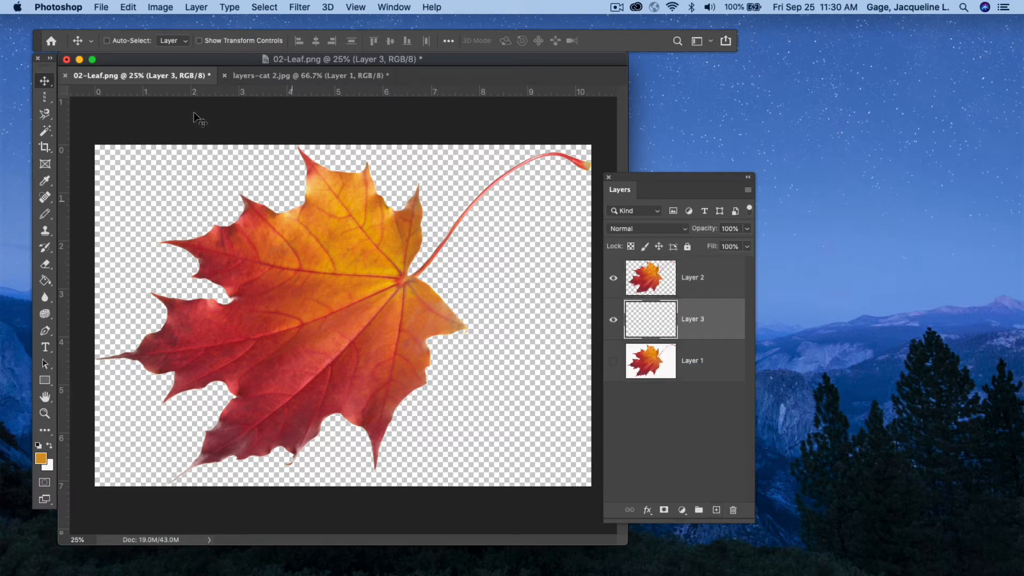
Fill the new layer with the foreground color in Normal mode at 100% opacity.
click(100, 7)
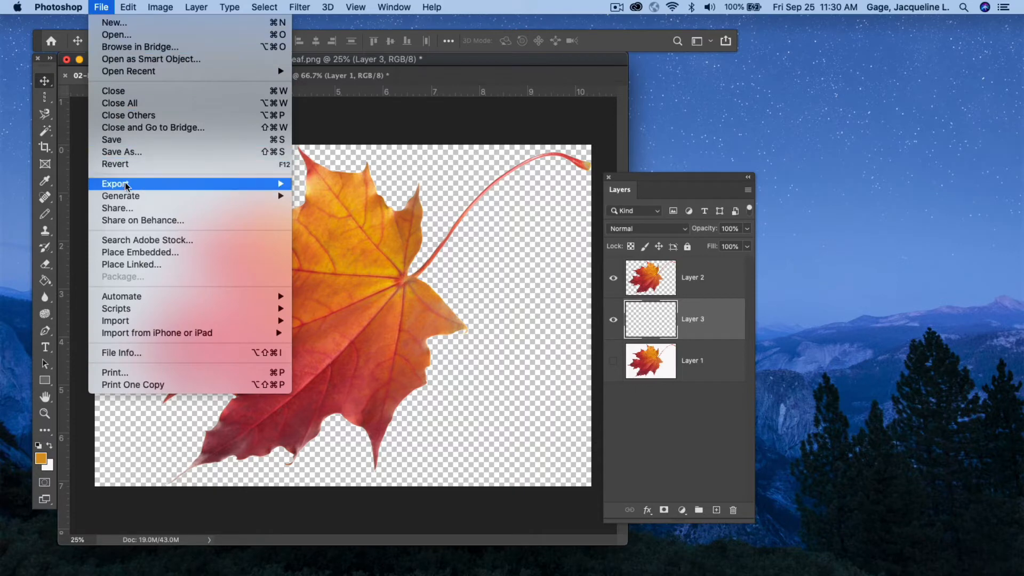
mouse_move(128, 7)
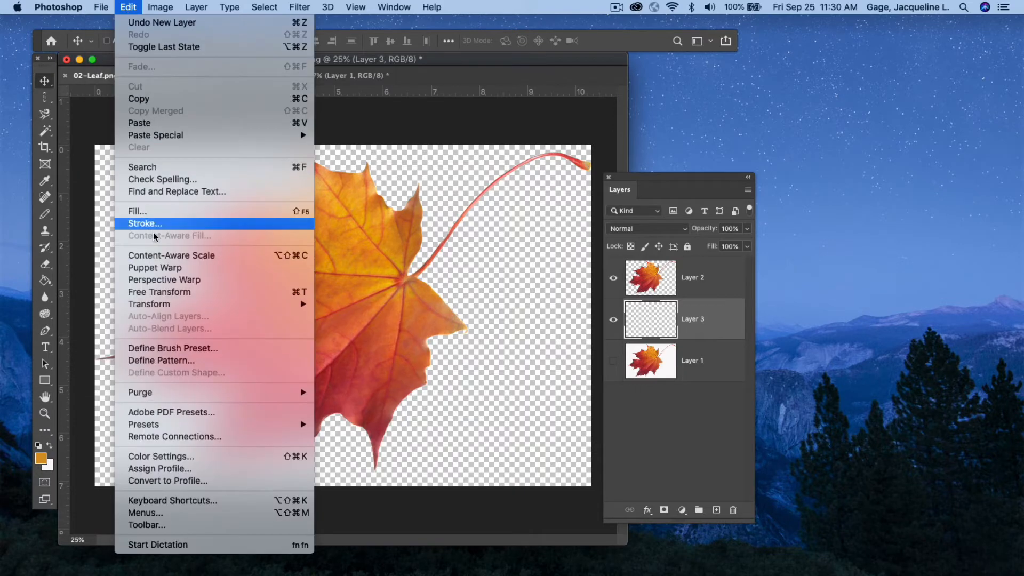
click(135, 211)
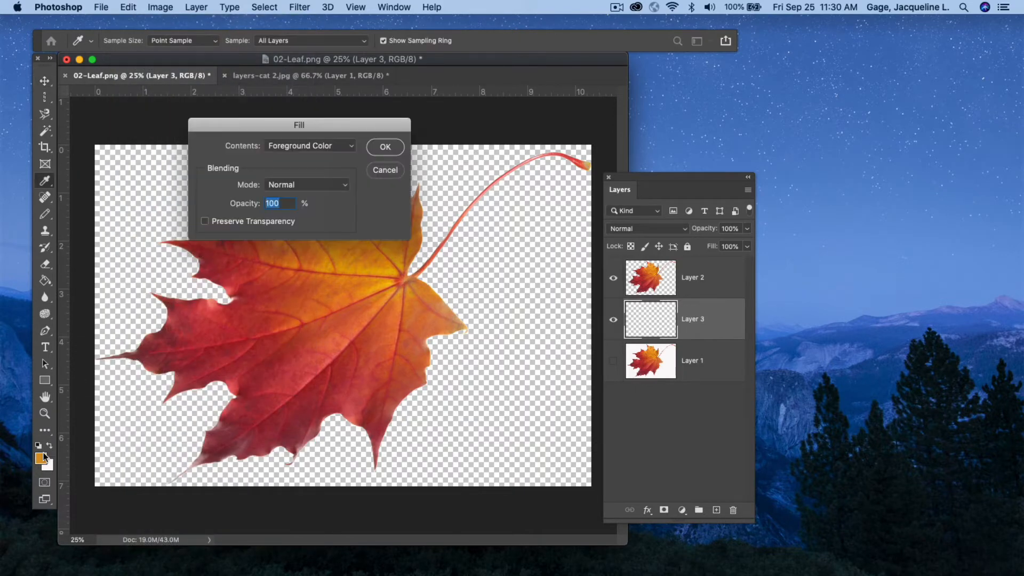
click(384, 149)
key(v)
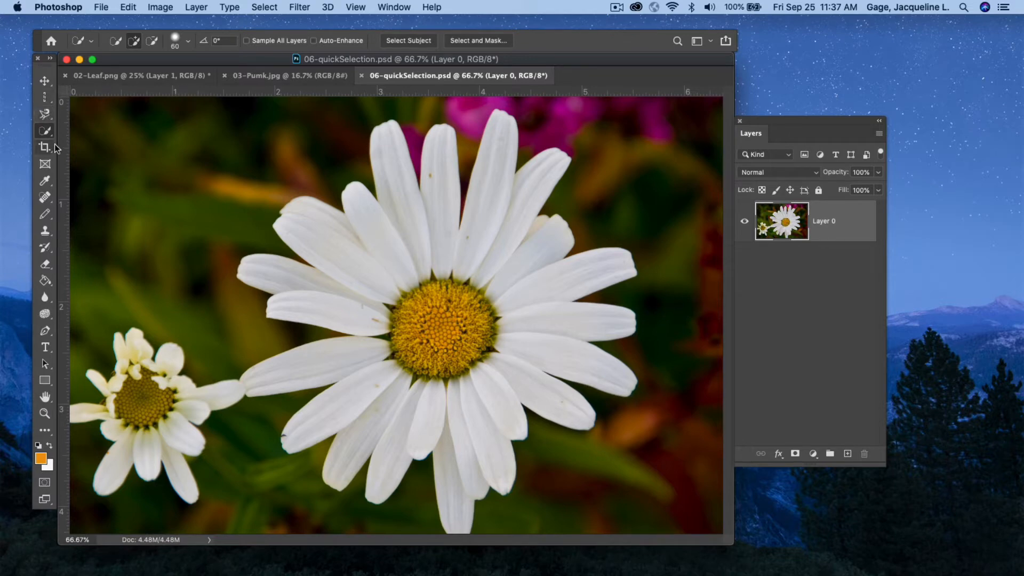
Select both daisies, including their centers, with the Quick Selection Tool at a 42 px brush size.
click(45, 131)
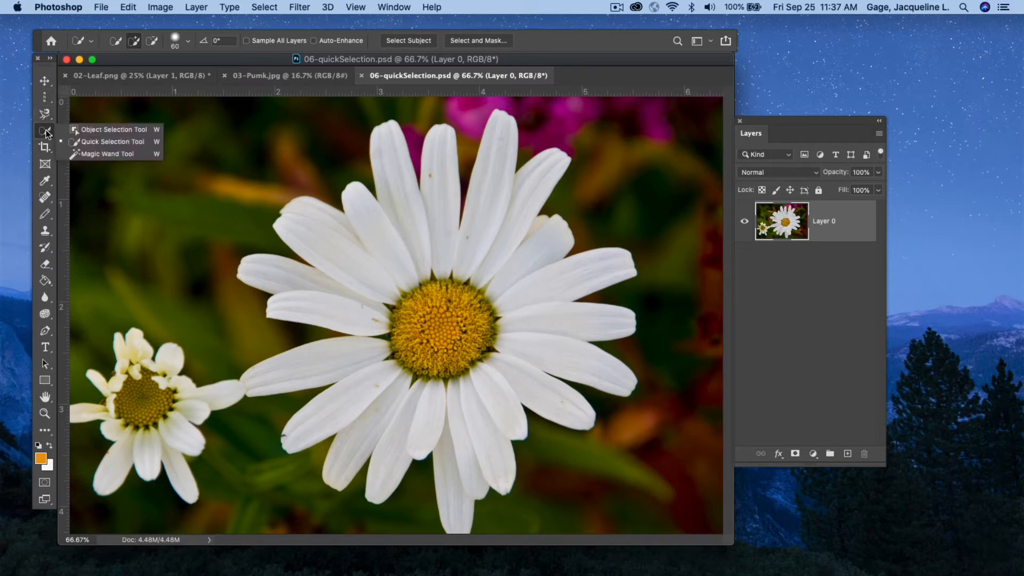
click(88, 142)
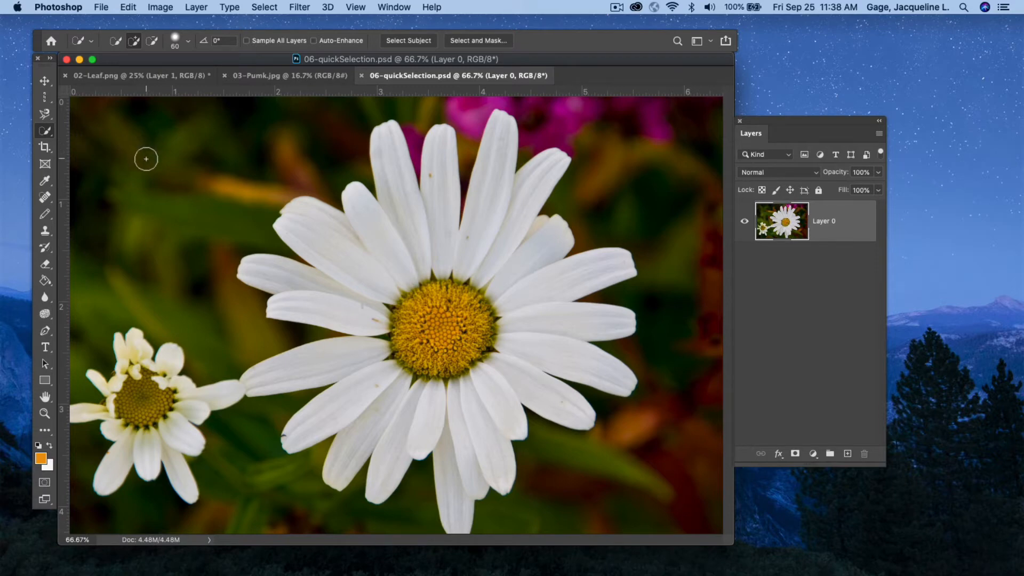
click(189, 41)
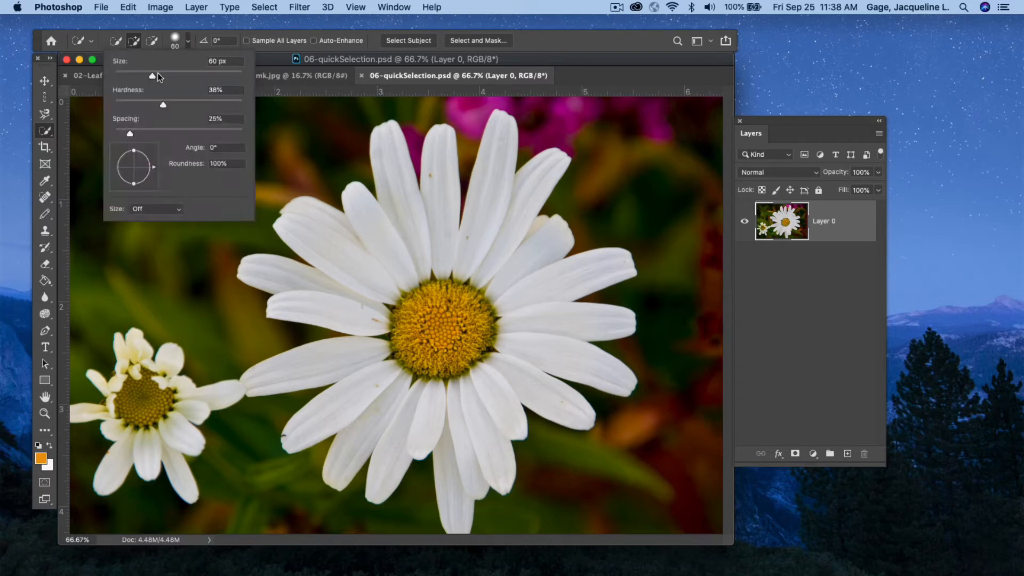
drag(150, 71, 141, 72)
click(390, 153)
mouse_move(393, 165)
mouse_down()
mouse_move(407, 247)
mouse_move(438, 167)
mouse_move(451, 250)
mouse_move(509, 219)
mouse_move(543, 171)
mouse_move(517, 218)
mouse_move(523, 249)
mouse_move(553, 279)
mouse_move(545, 327)
mouse_move(481, 402)
mouse_move(378, 421)
mouse_move(344, 403)
mouse_move(329, 371)
mouse_up()
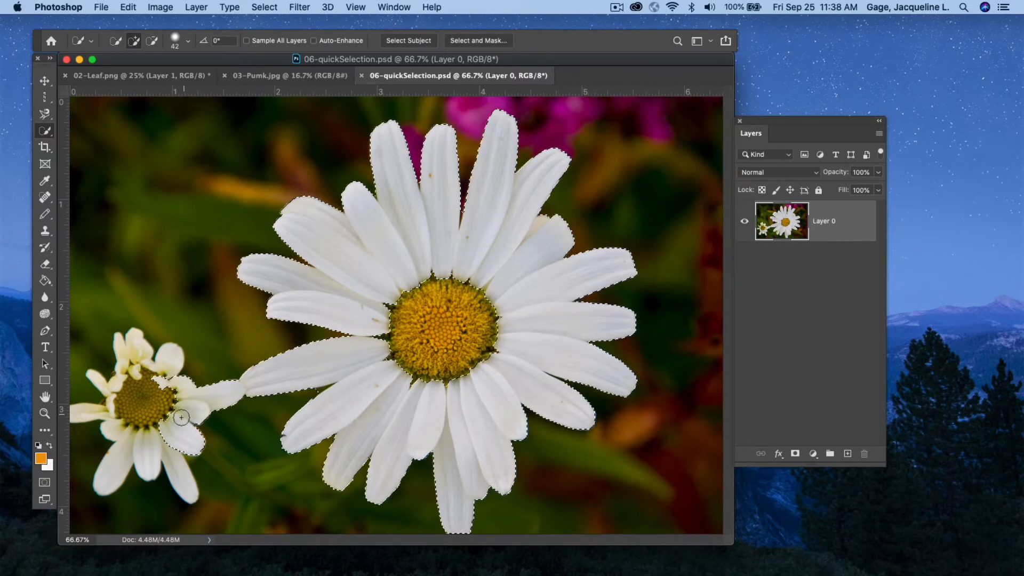
drag(166, 441, 157, 446)
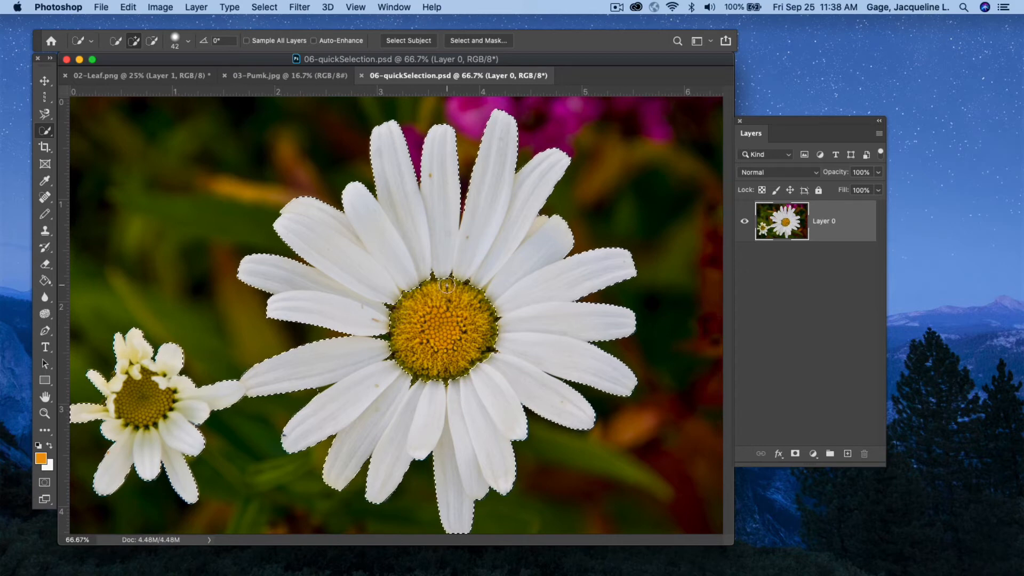
mouse_move(447, 285)
mouse_down()
mouse_move(394, 296)
mouse_move(408, 345)
mouse_move(430, 360)
mouse_move(447, 311)
mouse_up()
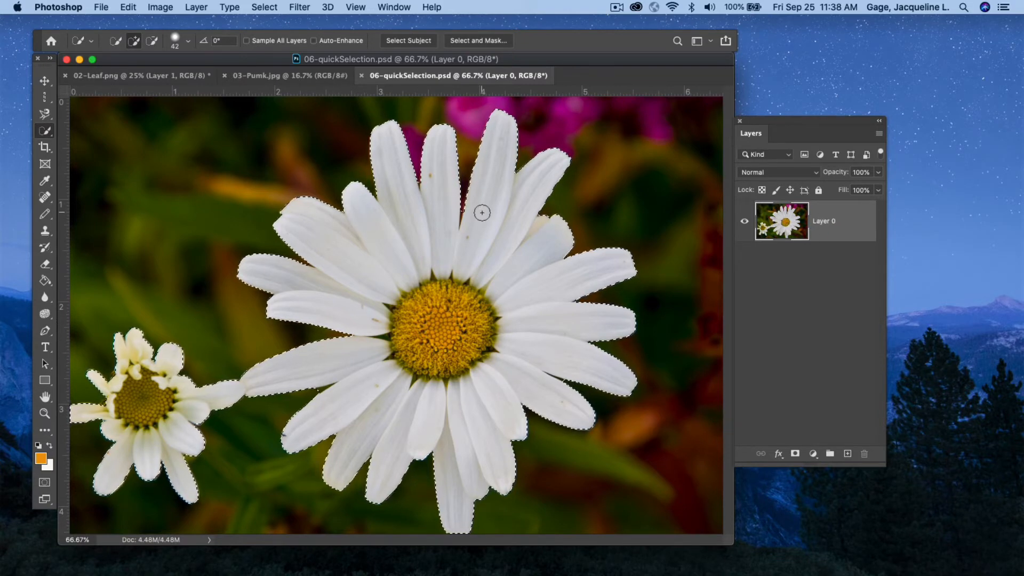
Copy the daisy selection to a new layer and toggle Layer 0's visibility off and back on.
key(super+j)
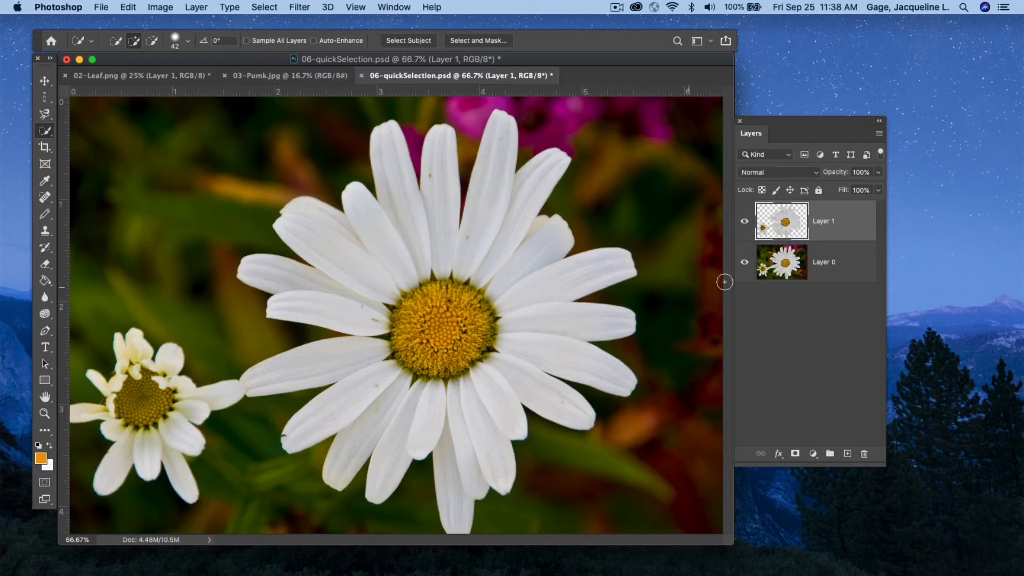
click(745, 264)
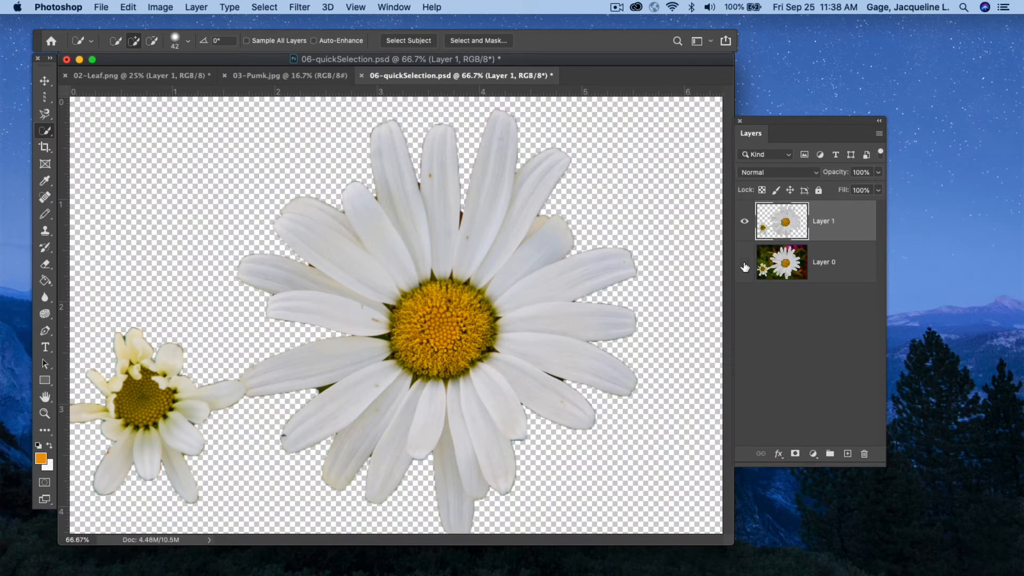
click(744, 262)
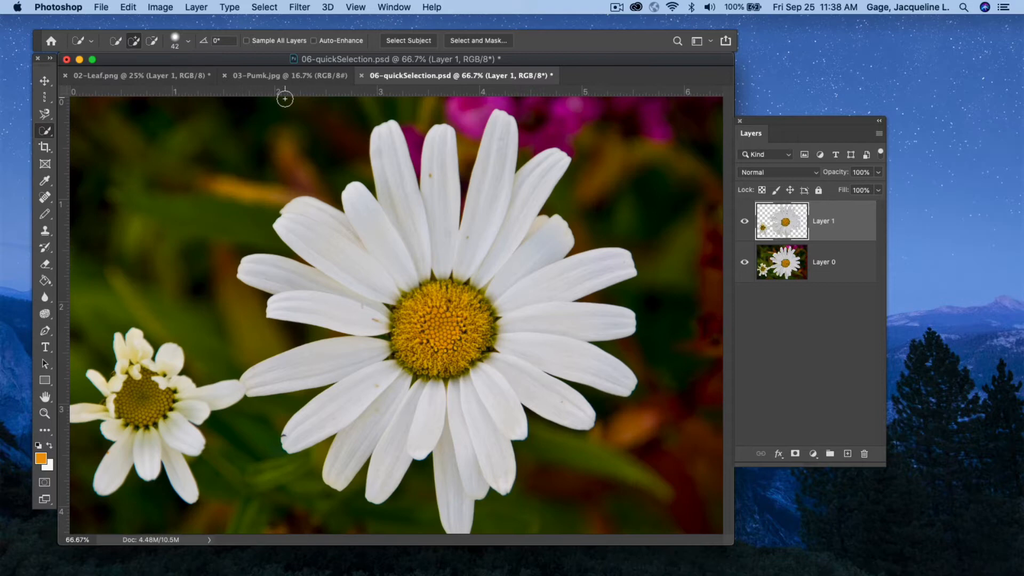
key(alt)
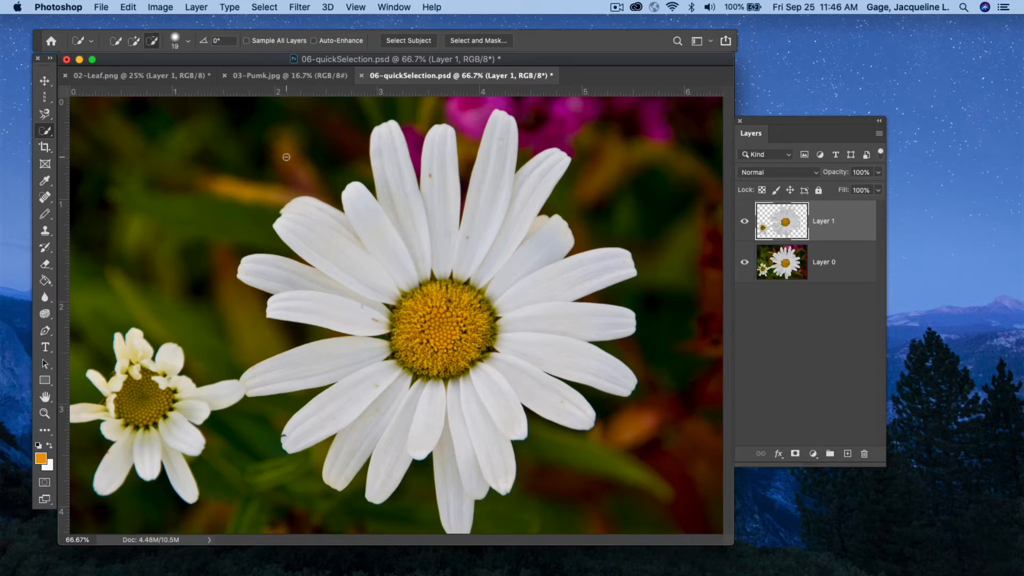
In 02-Leaf.png, select the leaf body with the Quick Selection Tool using a 100 px brush.
click(149, 76)
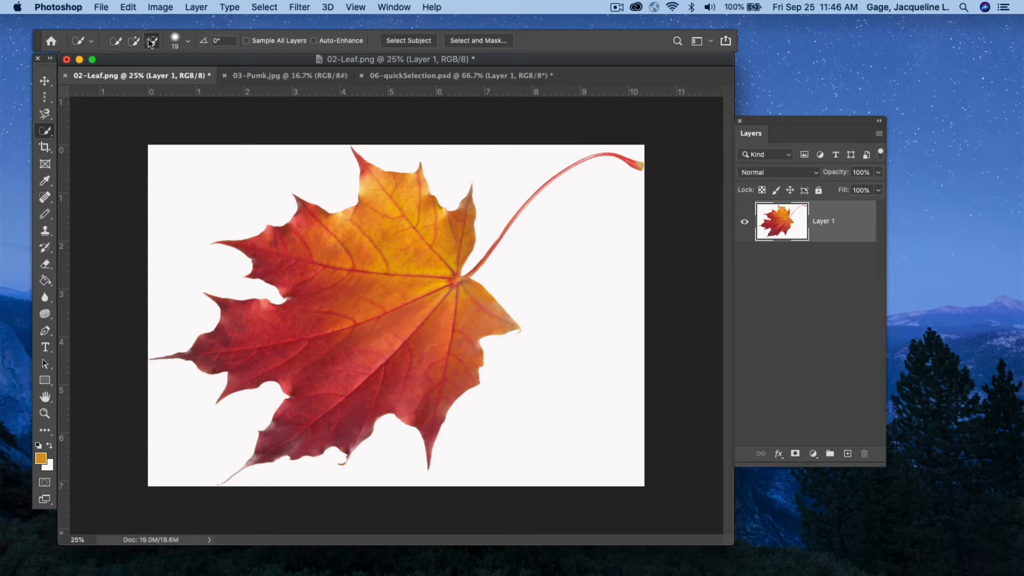
click(117, 43)
click(188, 41)
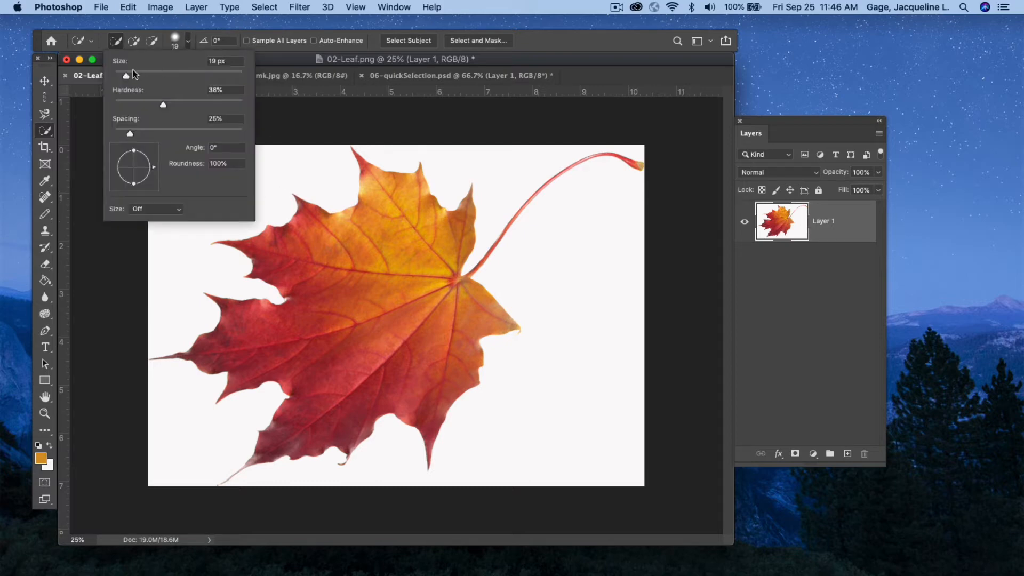
drag(129, 76, 182, 78)
mouse_move(283, 247)
mouse_down()
mouse_move(318, 257)
mouse_move(377, 246)
mouse_move(389, 321)
mouse_move(325, 402)
mouse_move(397, 383)
mouse_up()
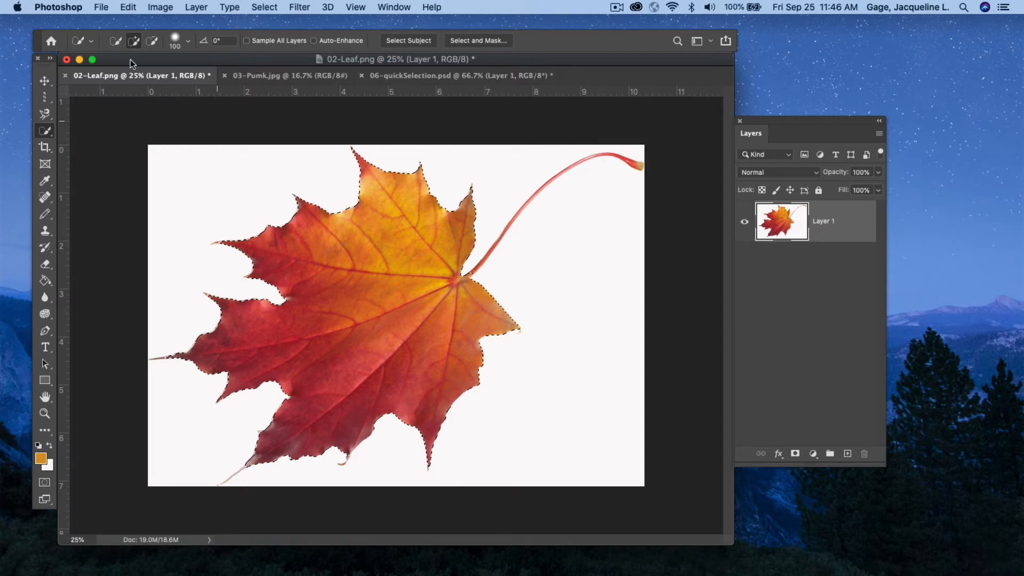
Shrink the Quick Selection brush to 11 px and add the leaf's thin stem to the selection.
click(188, 45)
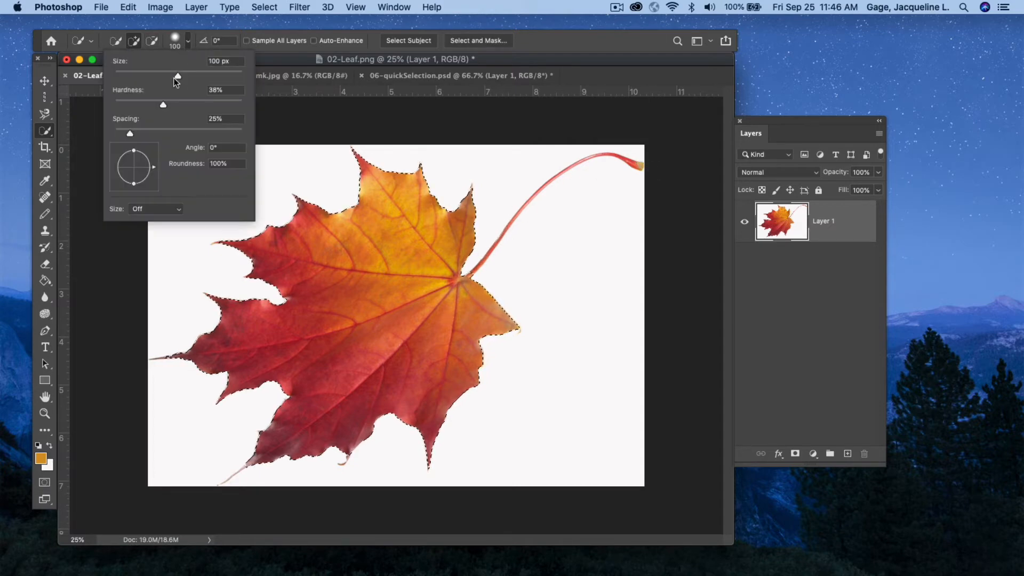
drag(174, 75, 121, 78)
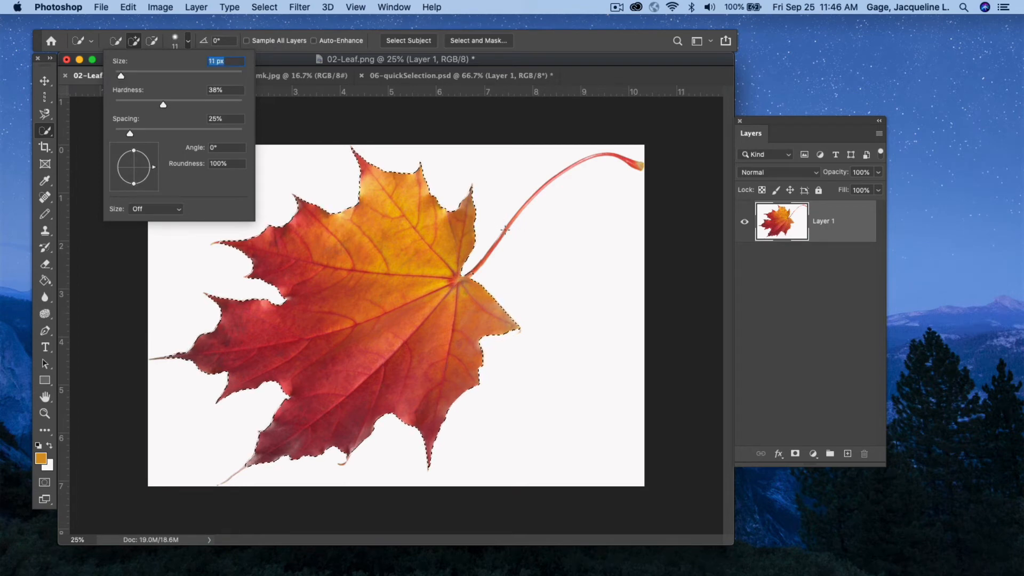
drag(483, 260, 500, 234)
click(517, 216)
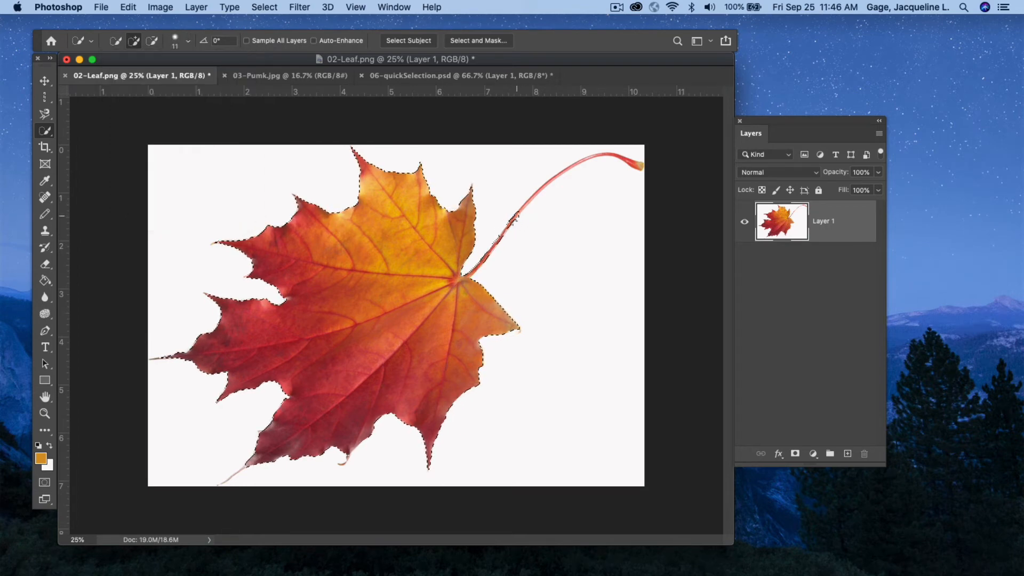
click(535, 193)
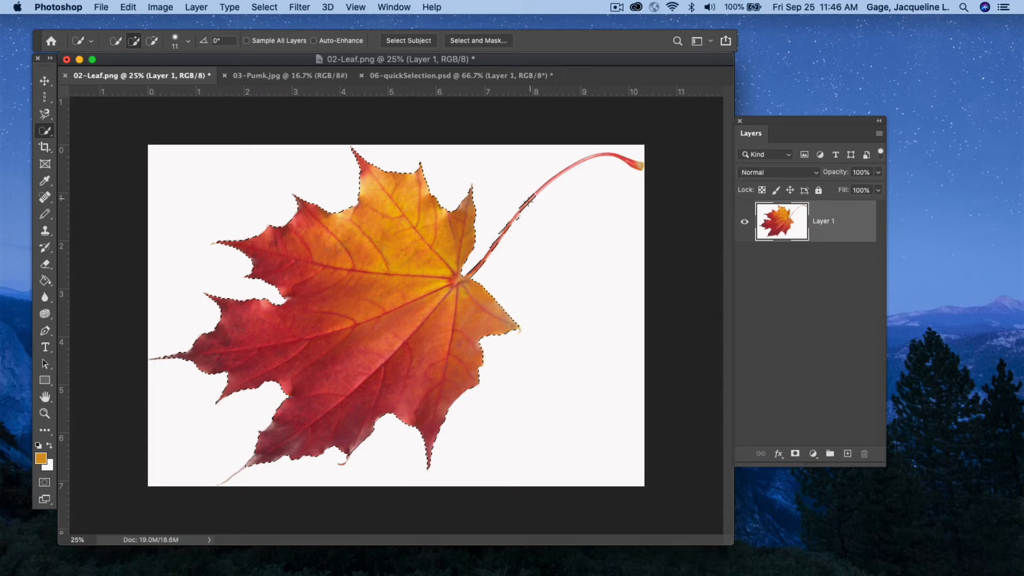
click(551, 182)
click(554, 178)
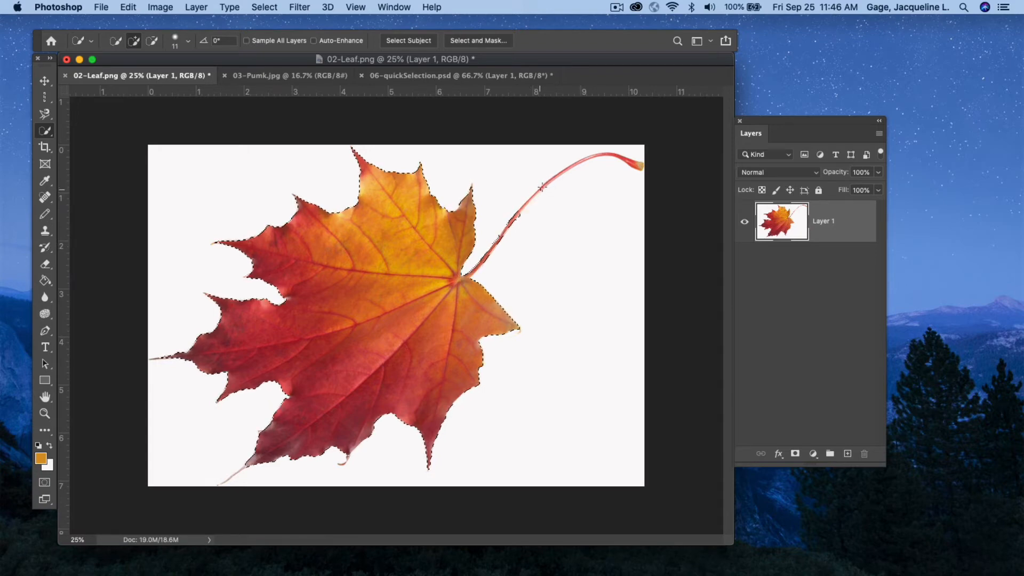
mouse_move(557, 176)
mouse_down()
mouse_move(598, 158)
mouse_move(639, 166)
mouse_up()
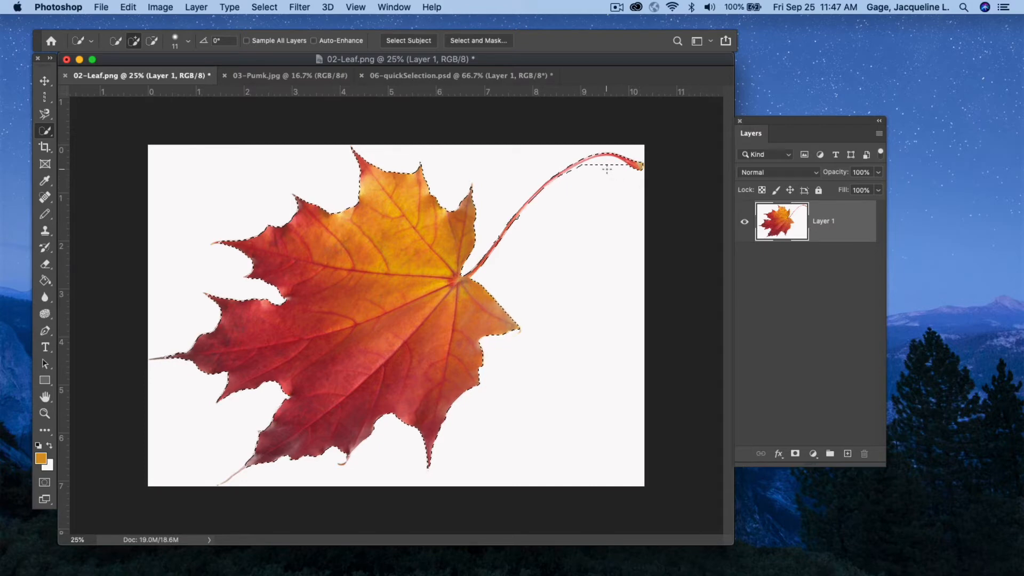
Invert the selection and delete the white background around the leaf.
click(152, 43)
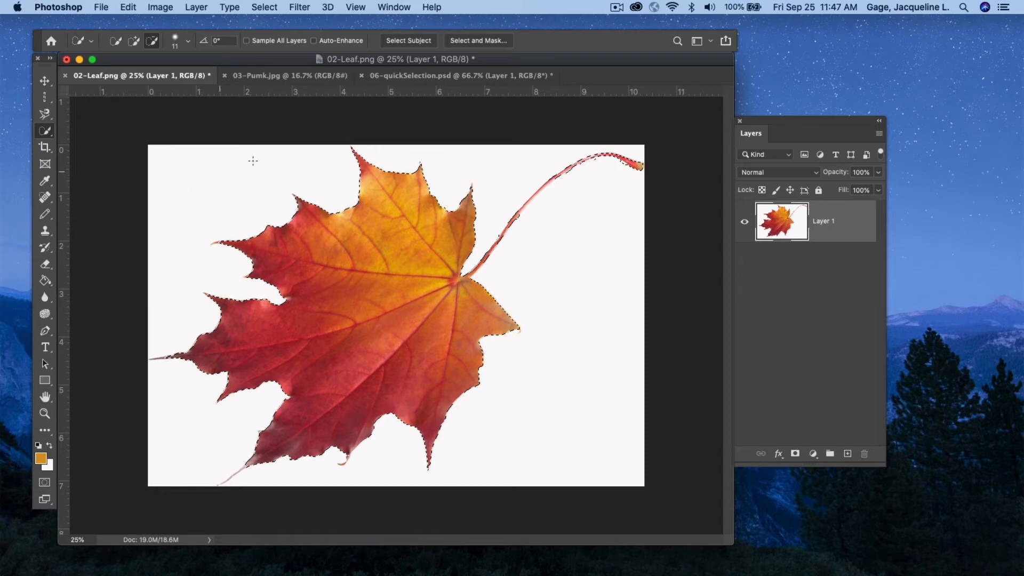
click(262, 8)
click(272, 60)
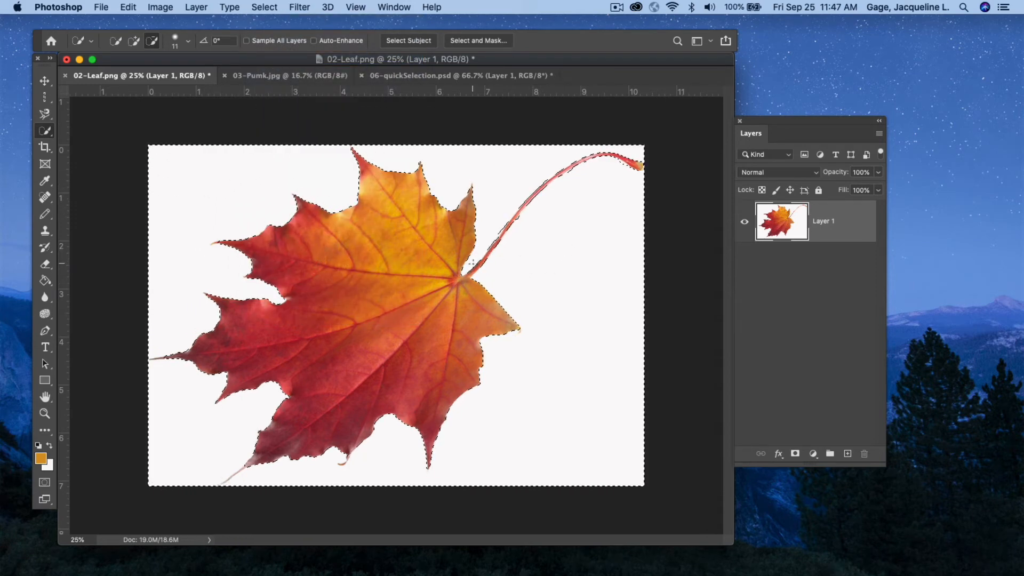
key(Delete)
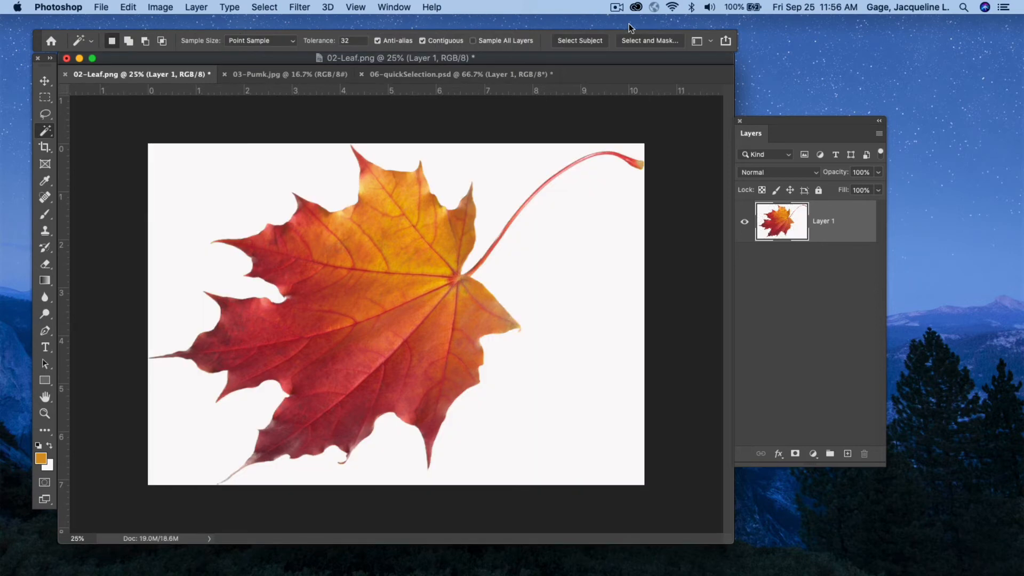
Switch to the Magic Wand Tool, sample the leaf's upper area at tolerance 32, and deselect.
click(47, 129)
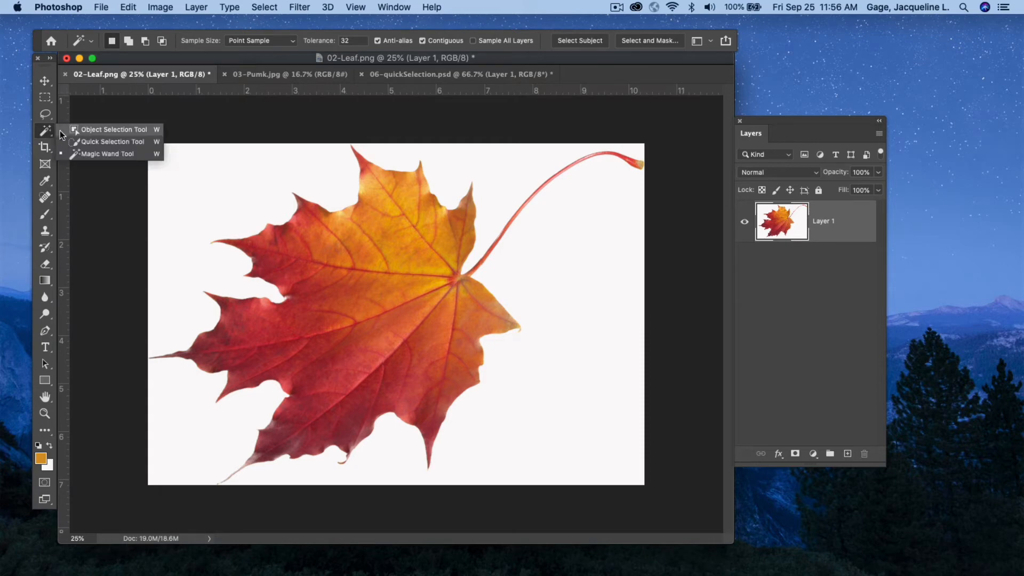
click(106, 155)
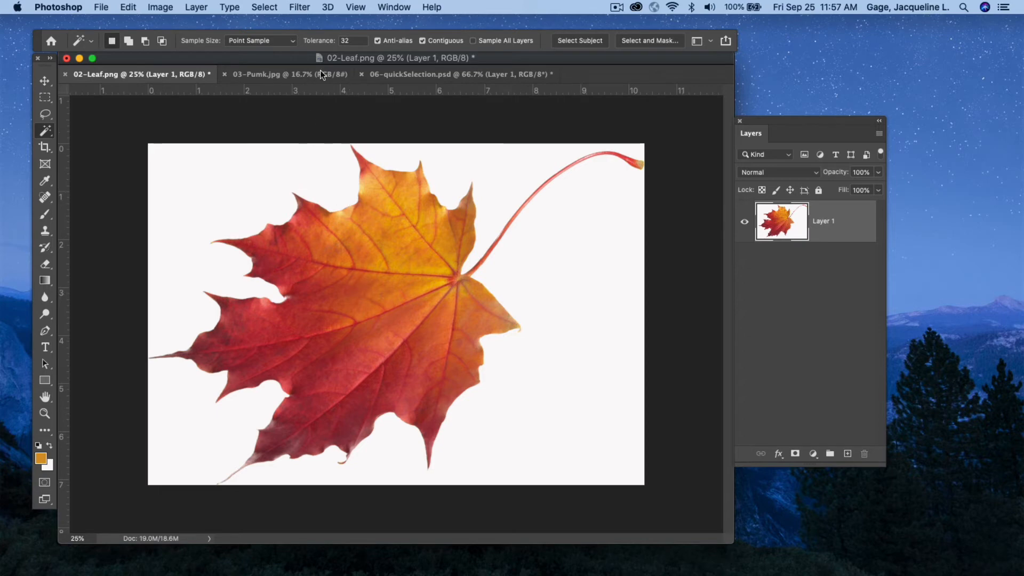
click(354, 245)
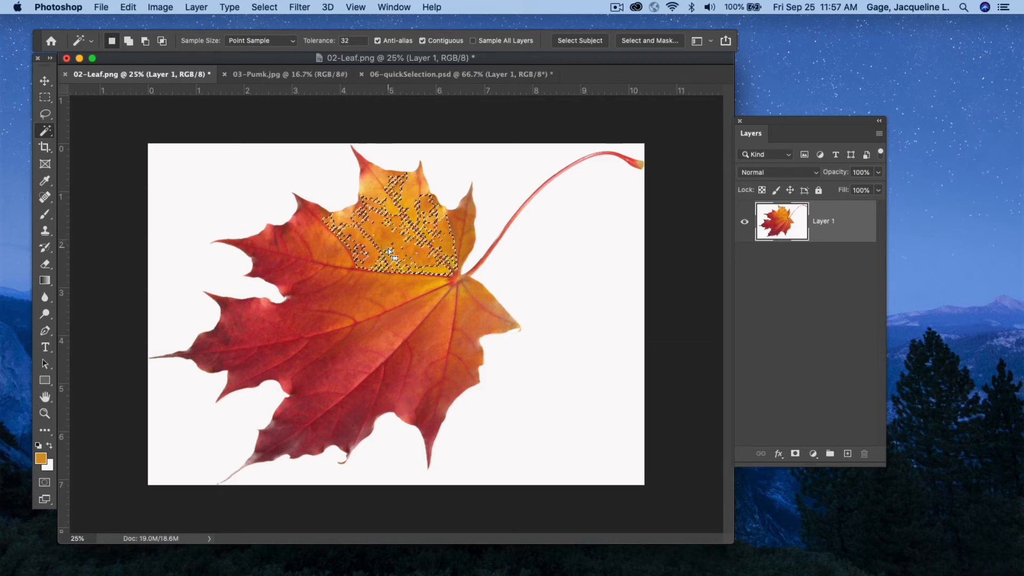
click(266, 8)
click(278, 34)
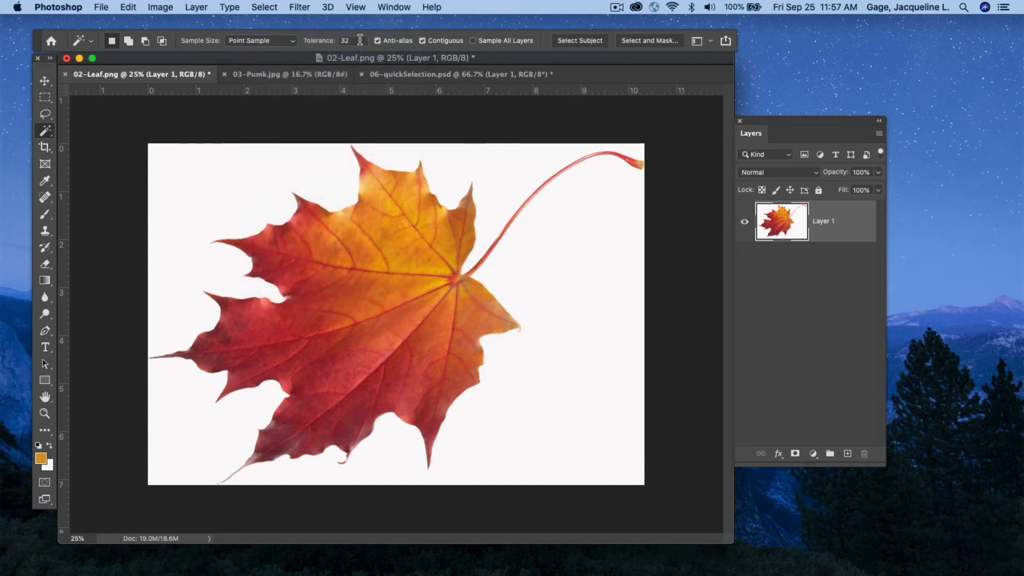
Set the Magic Wand tolerance to 80, sample the leaf again, and deselect.
double_click(361, 40)
text(80)
click(380, 257)
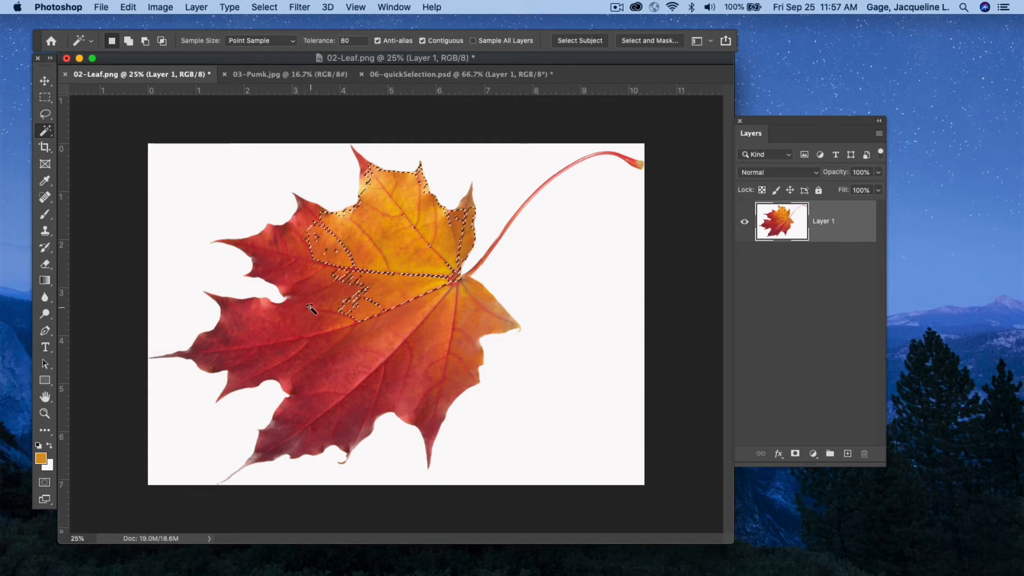
click(264, 7)
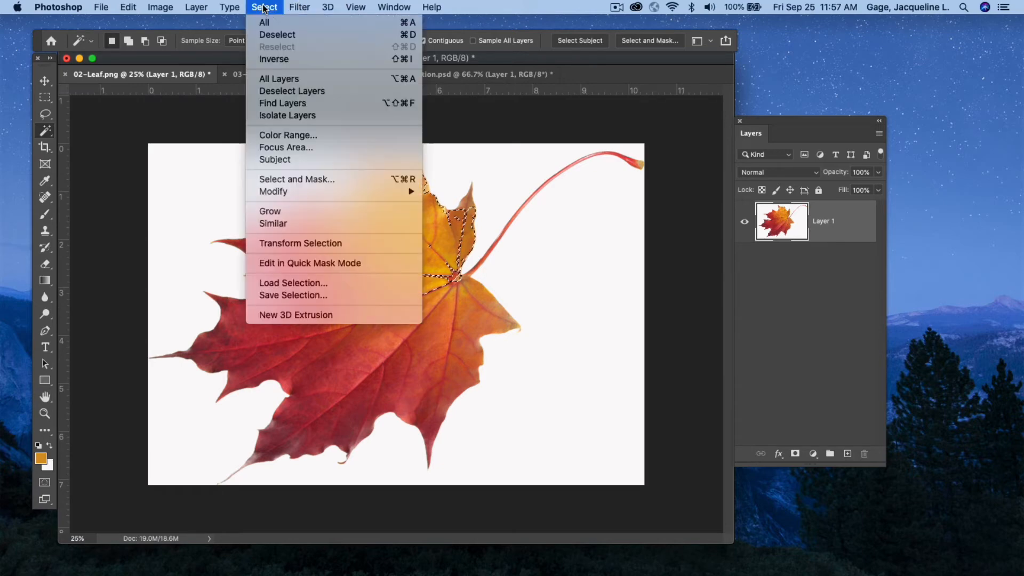
click(273, 34)
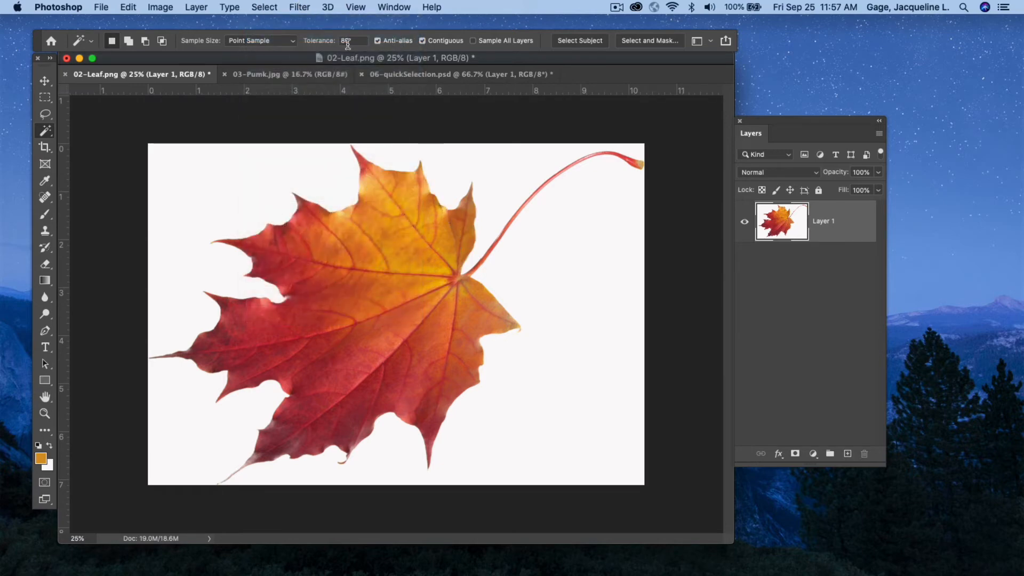
Set the tolerance to 150, select the whole leaf with the Magic Wand, and deselect.
double_click(347, 41)
text(15)
click(371, 260)
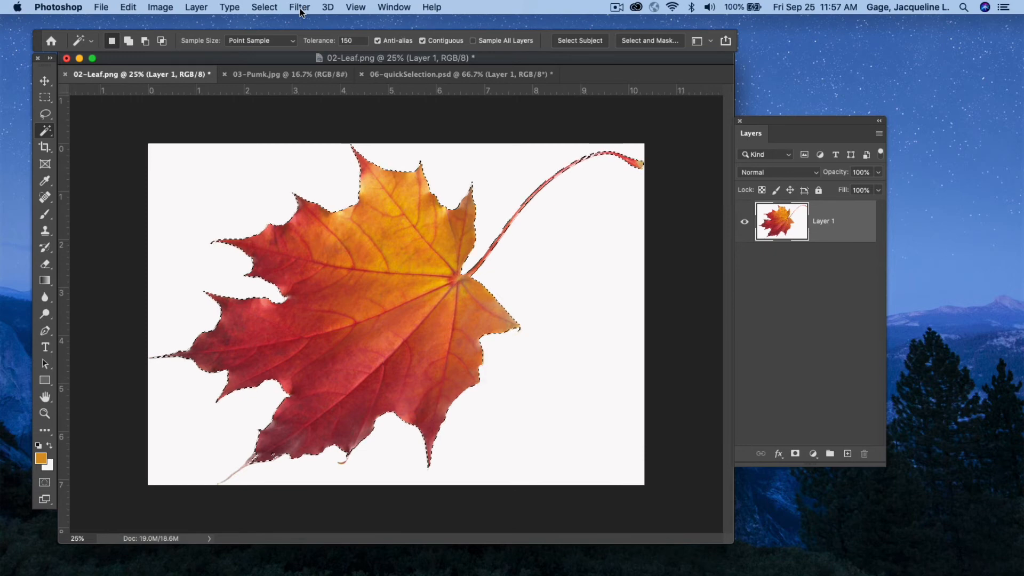
click(265, 7)
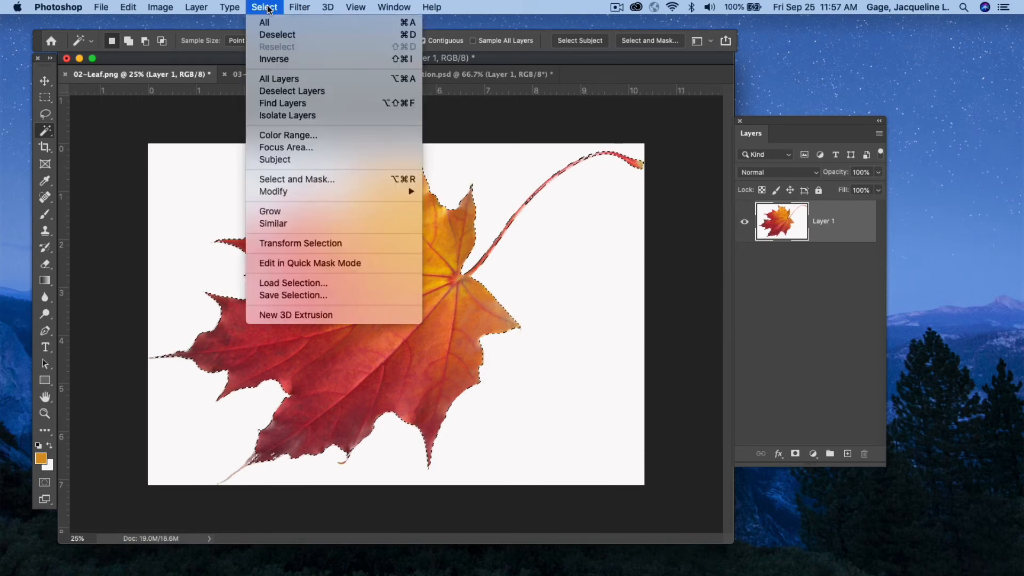
click(320, 32)
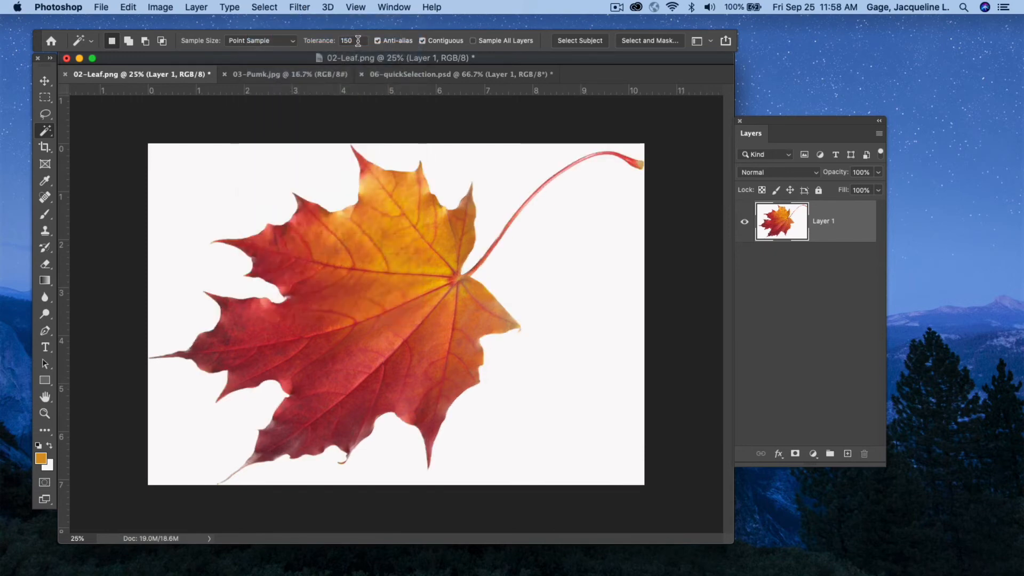
Set the tolerance to 200, select the leaf with the Magic Wand, and deselect.
text(200)
key(Return)
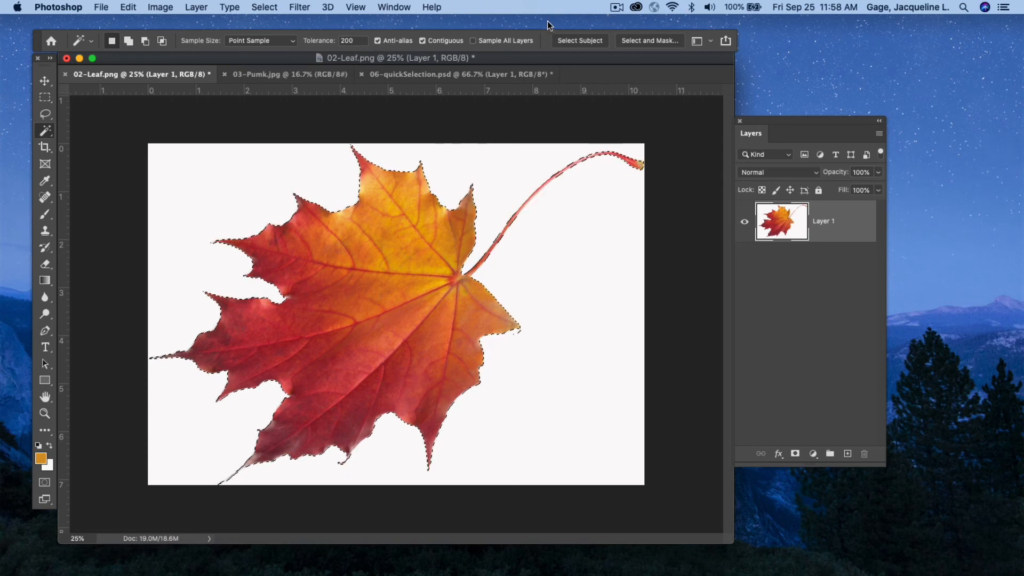
click(264, 7)
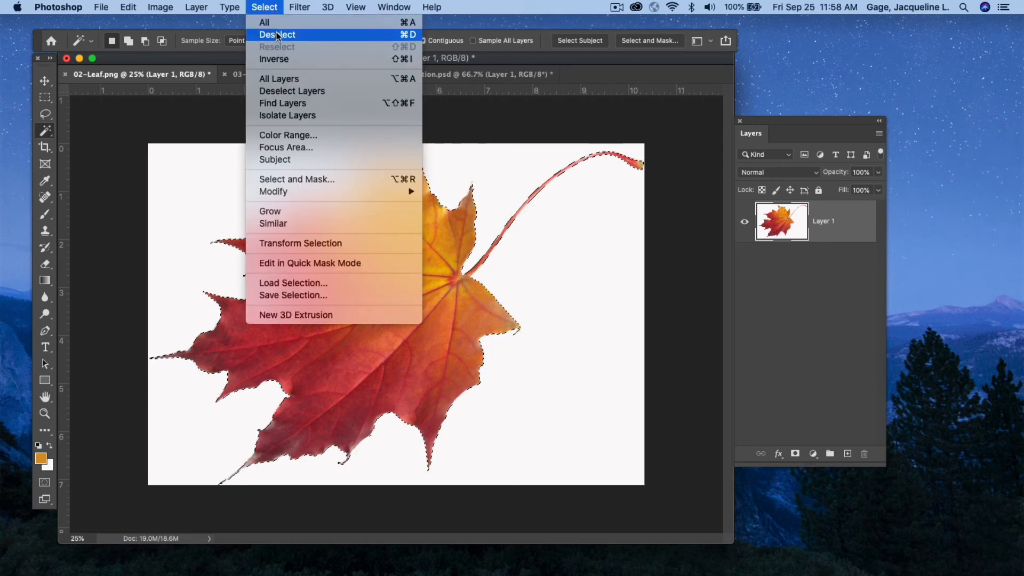
click(275, 34)
In 03-Pumk.jpg, sample the pumpkin body with the Magic Wand Tool, then deselect.
click(271, 72)
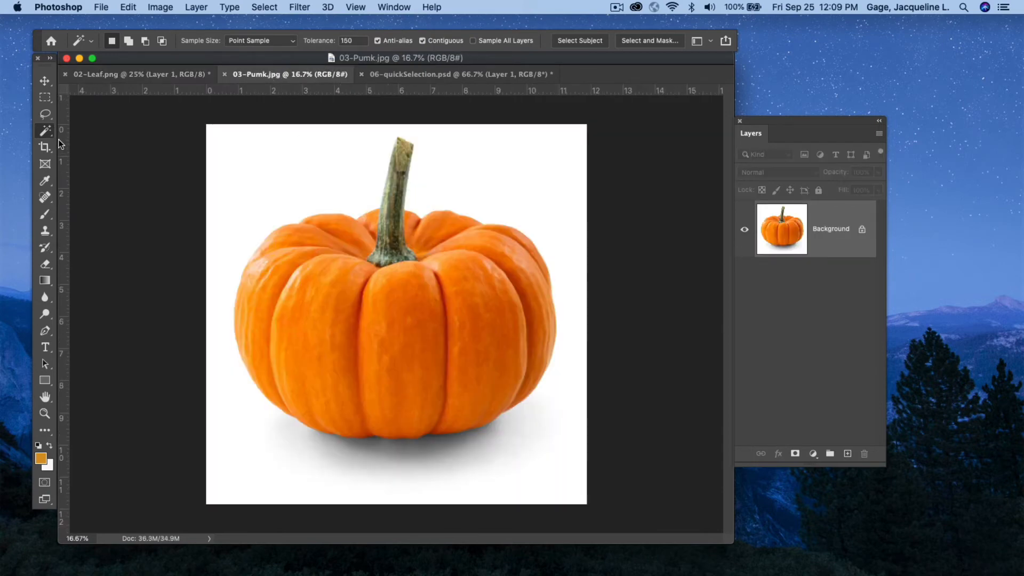
click(48, 130)
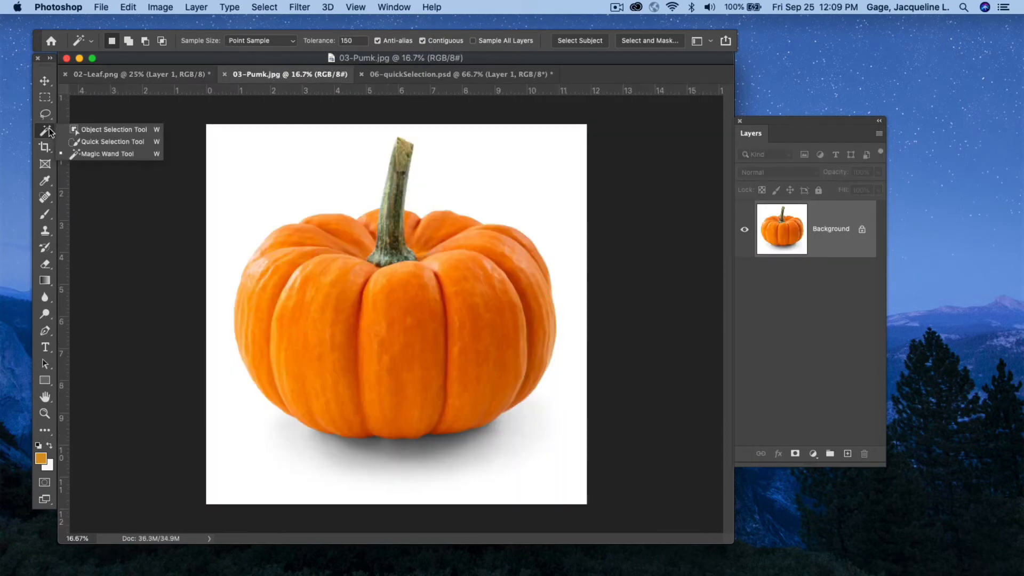
click(87, 153)
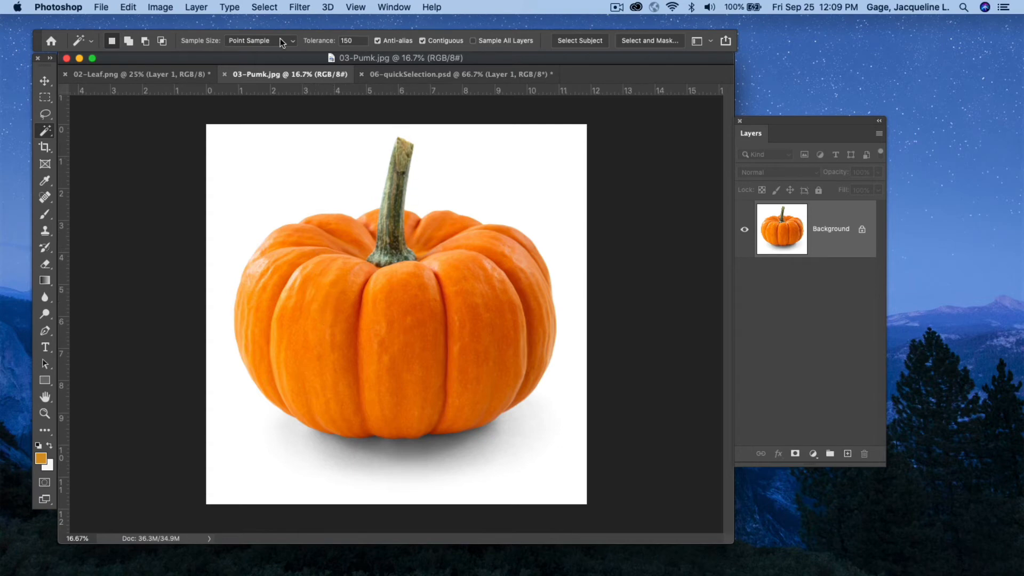
click(312, 329)
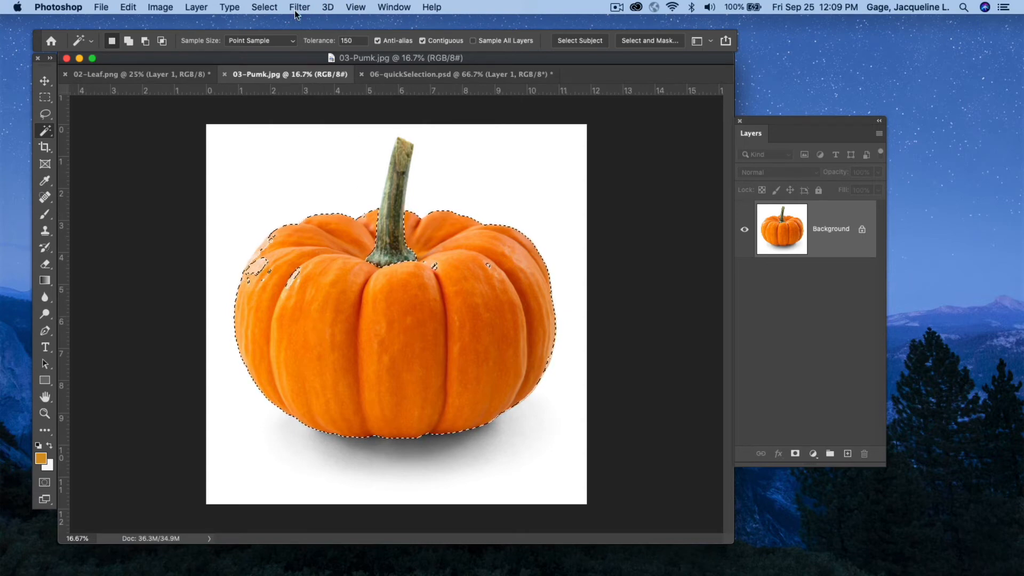
click(264, 7)
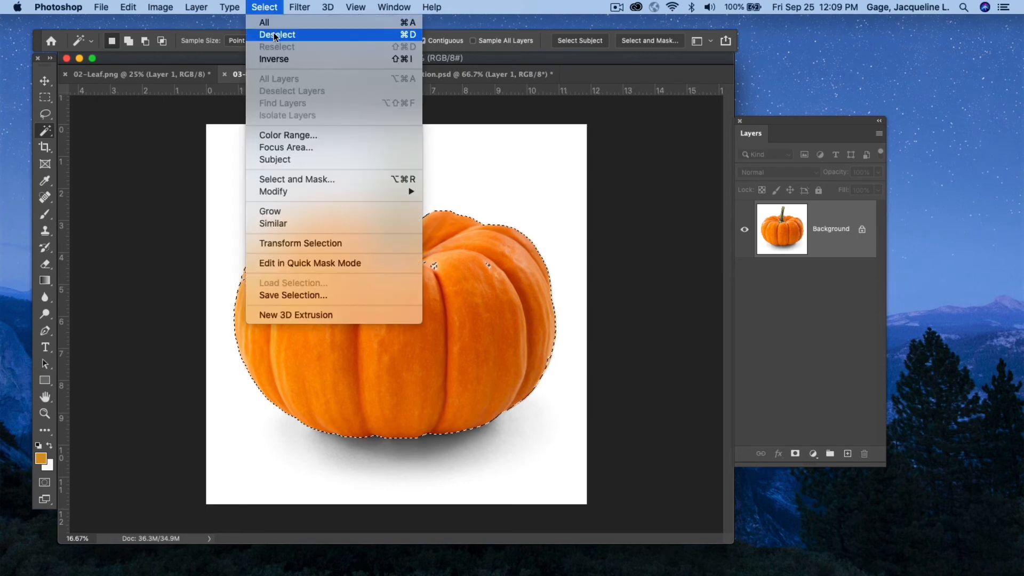
click(276, 36)
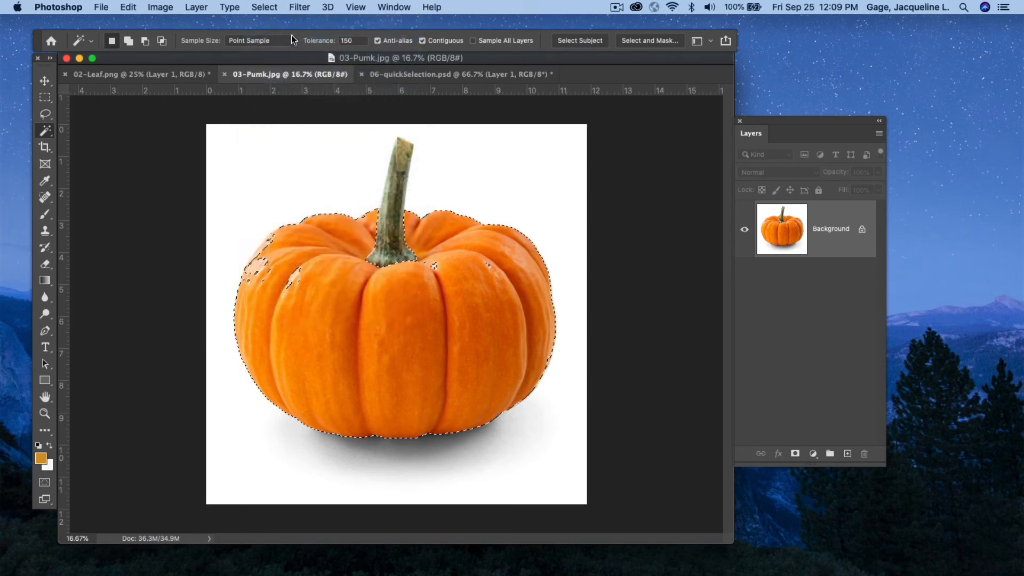
Select the white background with the Magic Wand, then deselect.
click(482, 143)
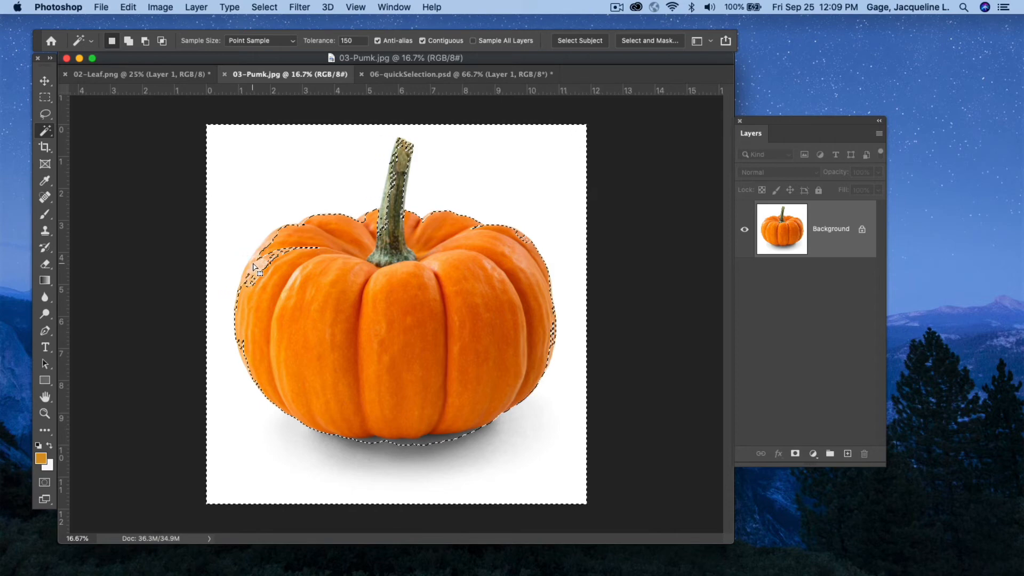
click(270, 7)
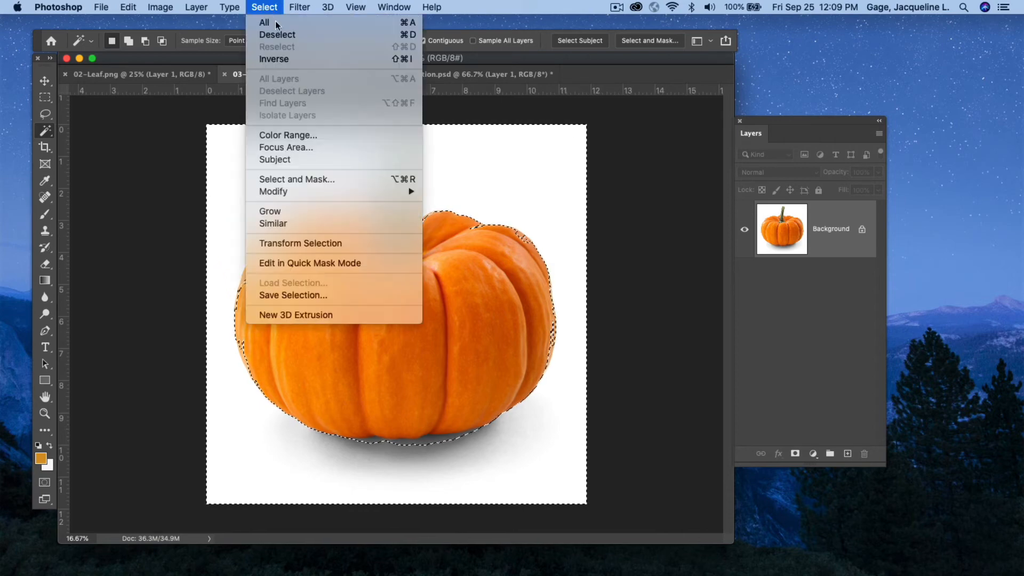
click(278, 32)
Set the tolerance to 30 and select the white background, adjusting the area under the pumpkin's shadow.
click(358, 40)
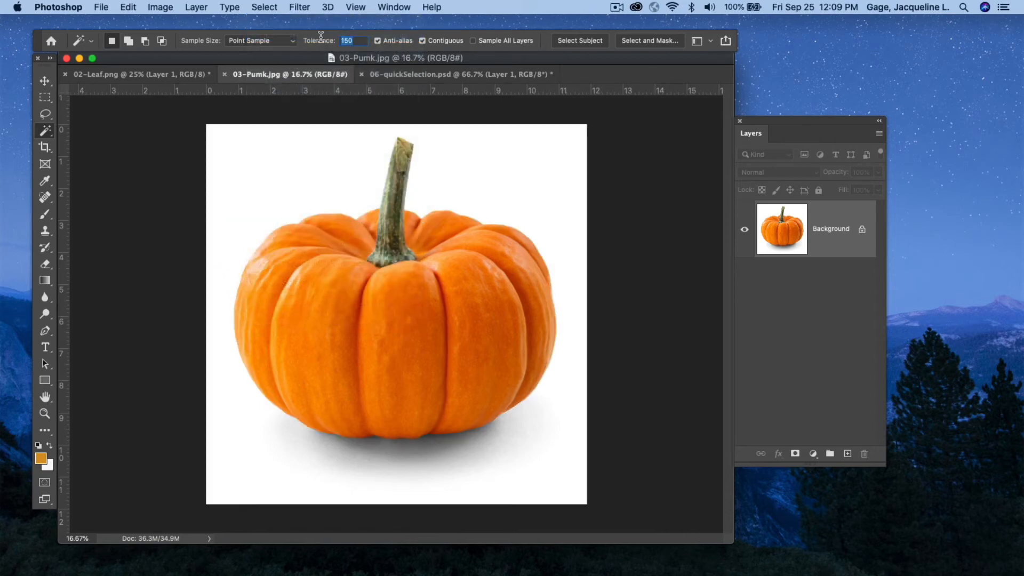
text(30)
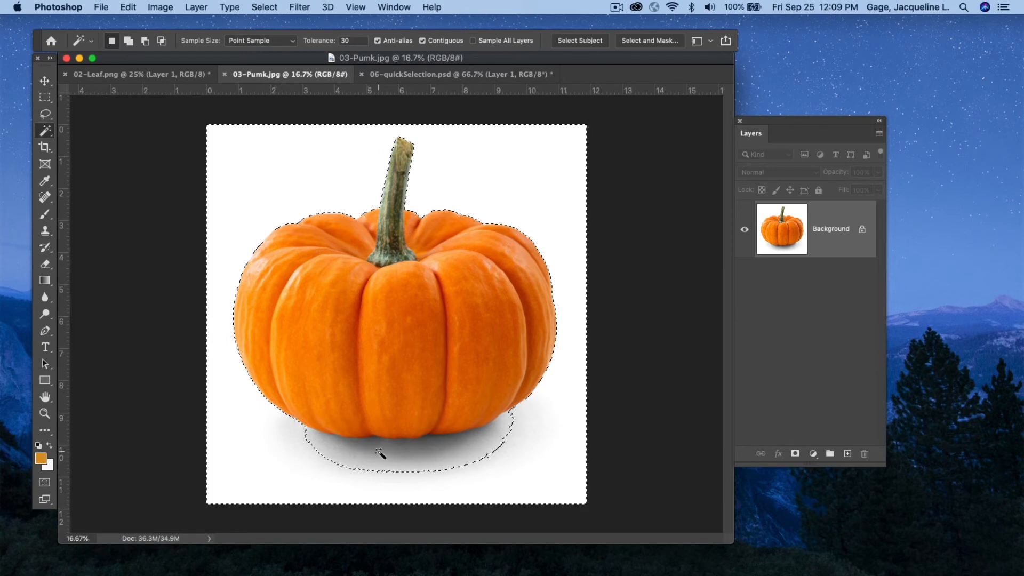
key(shift)
shift+click(386, 466)
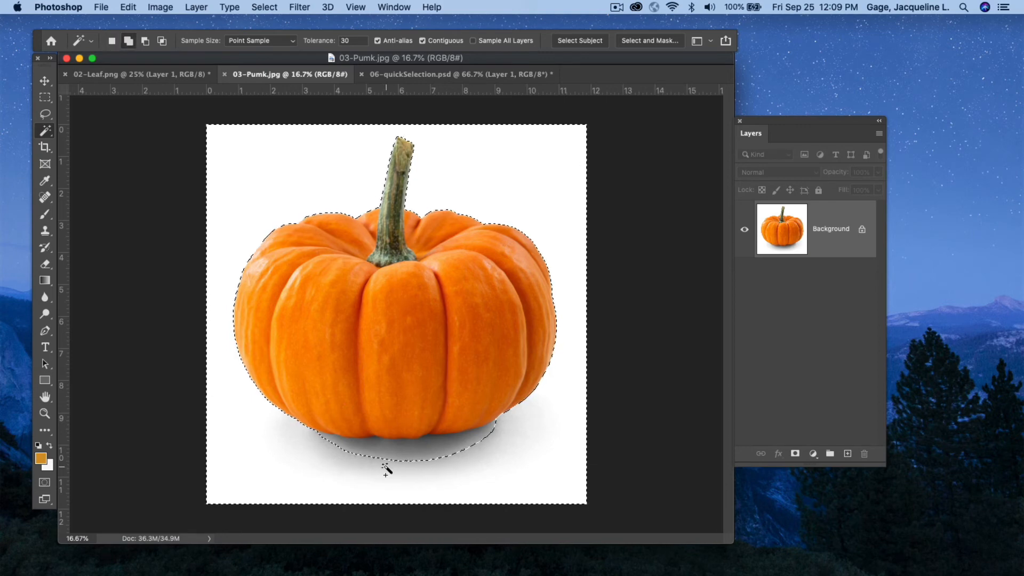
shift+click(416, 456)
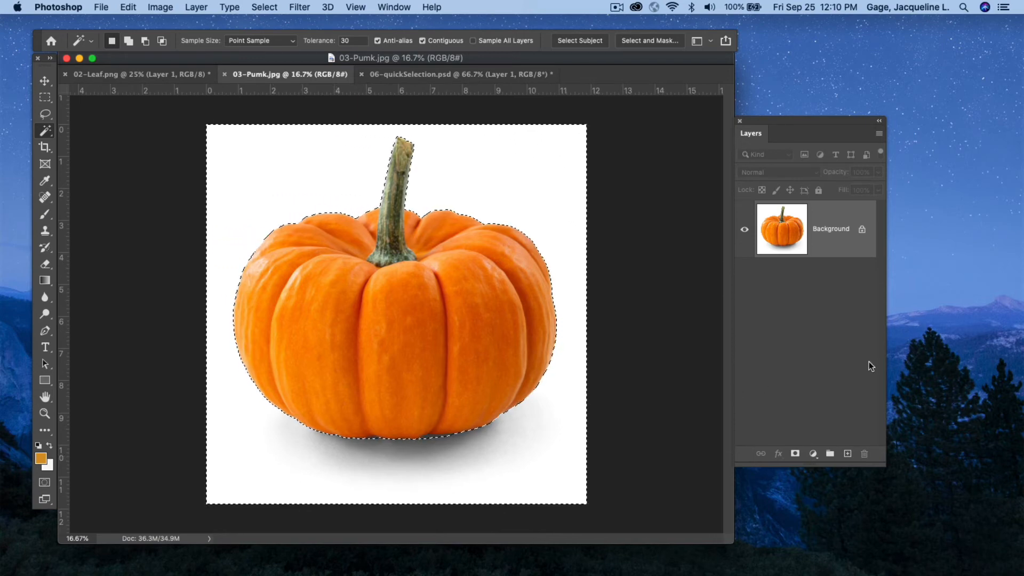
Unlock the Background layer into Layer 0 and delete the selected white background.
drag(803, 117, 704, 119)
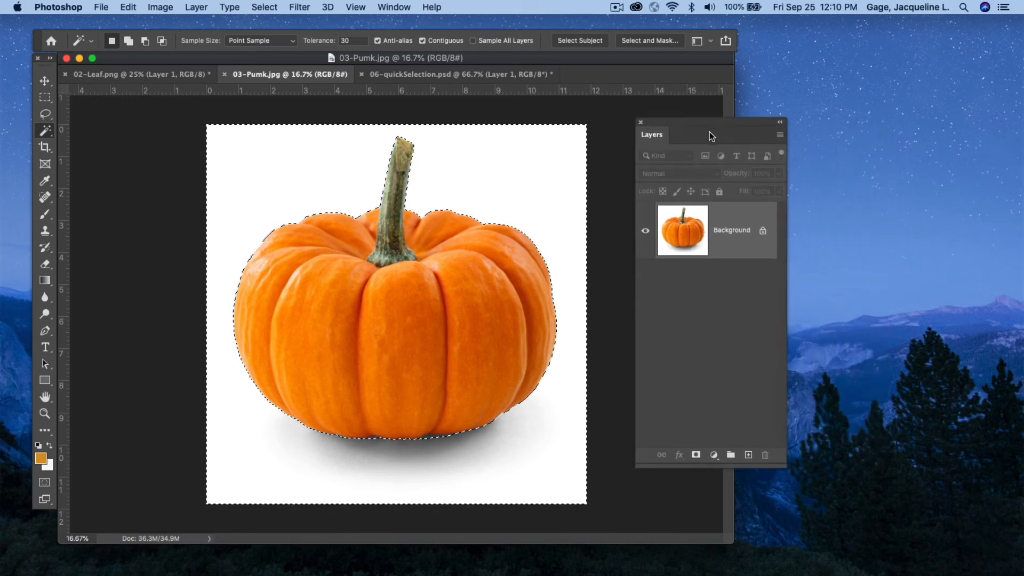
click(763, 233)
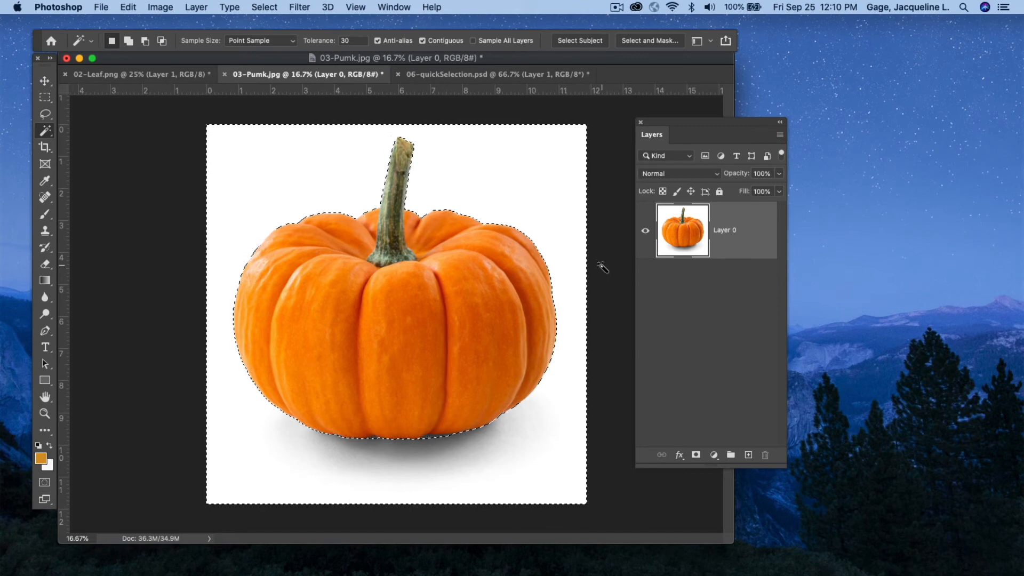
key(Delete)
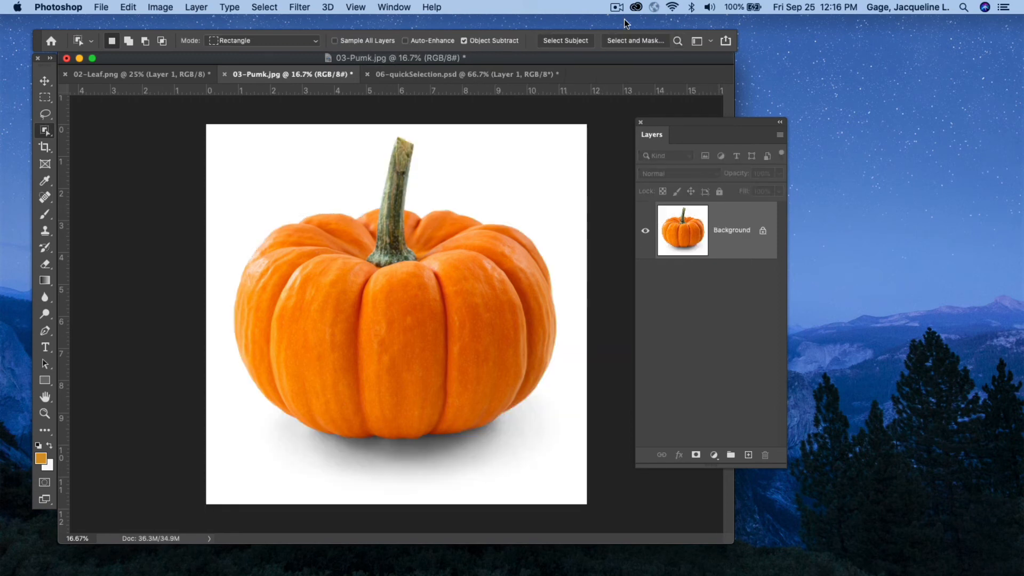
In 03-Pumk.jpg, select the pumpkin with the Object Selection Tool in Rectangle mode, then deselect.
click(45, 132)
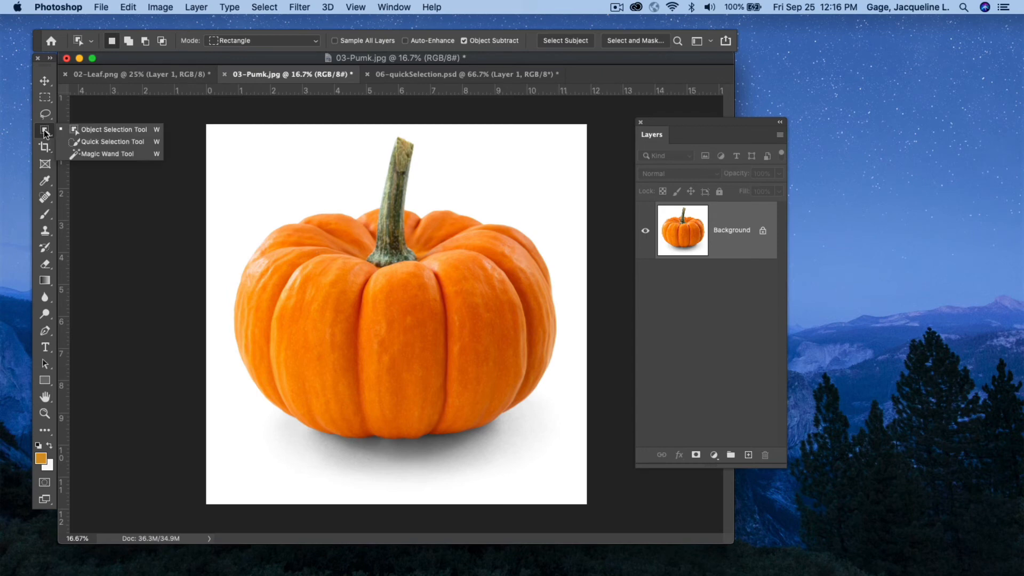
click(105, 130)
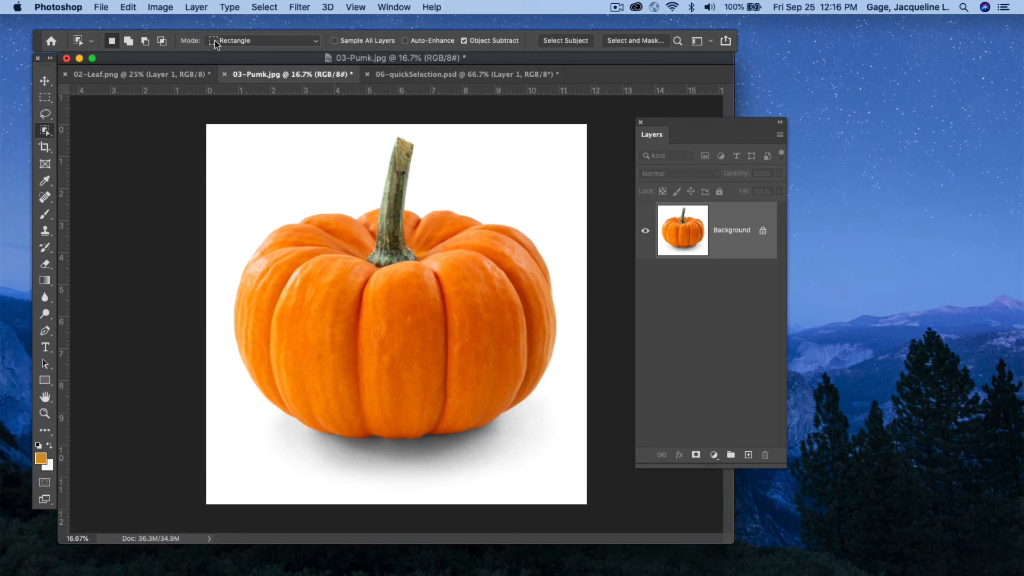
click(315, 42)
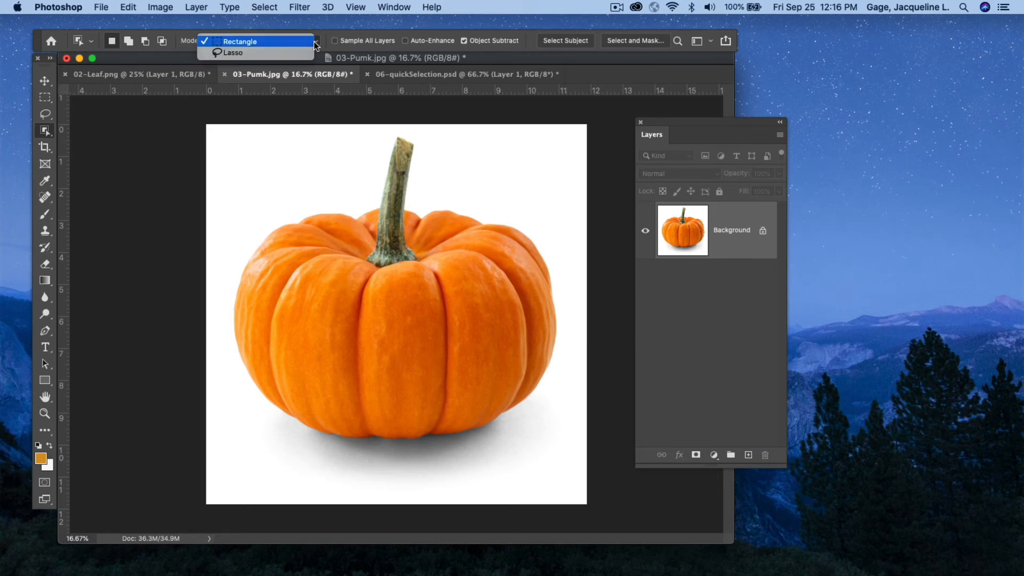
click(286, 43)
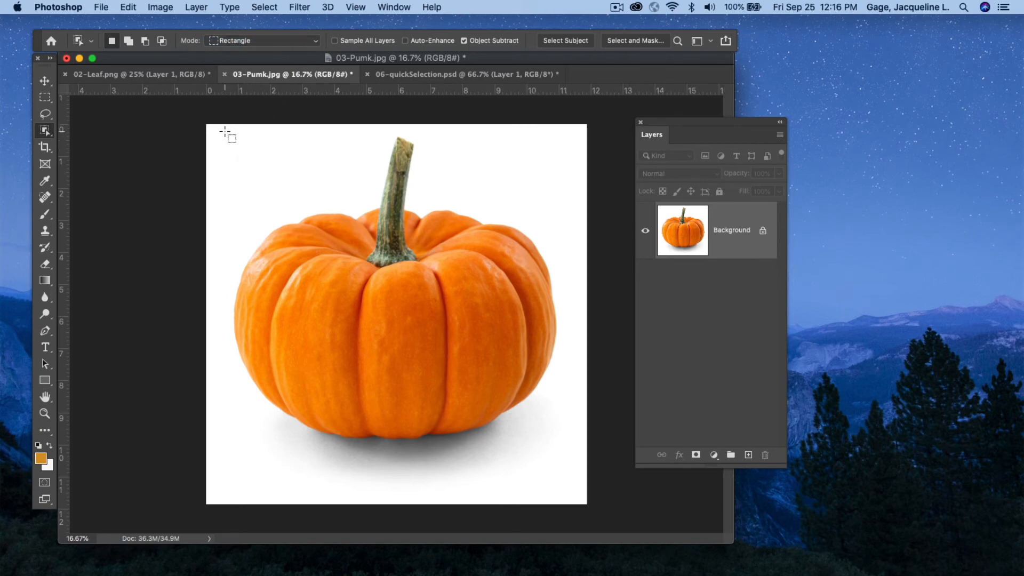
drag(225, 131, 564, 479)
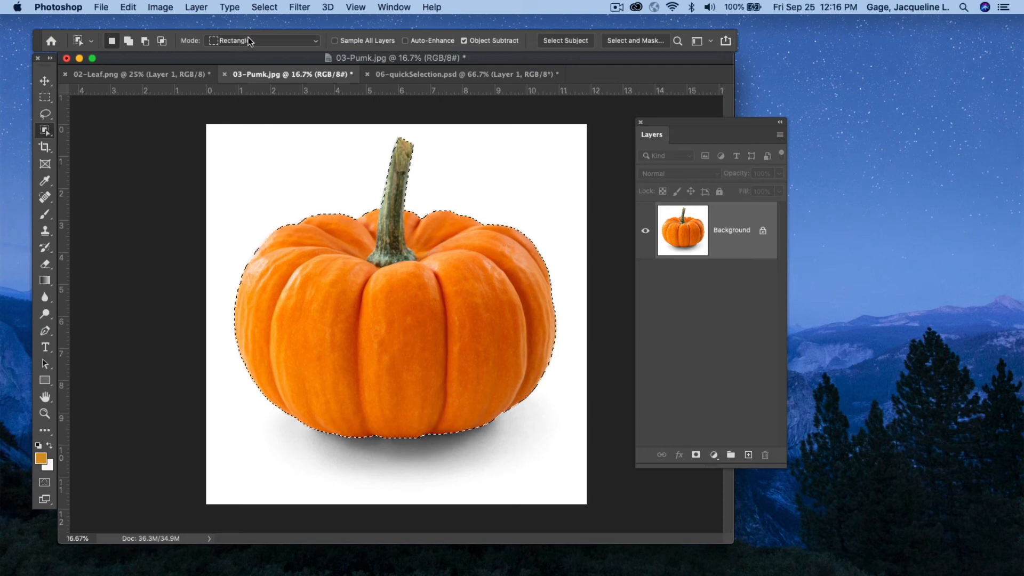
click(263, 8)
click(278, 34)
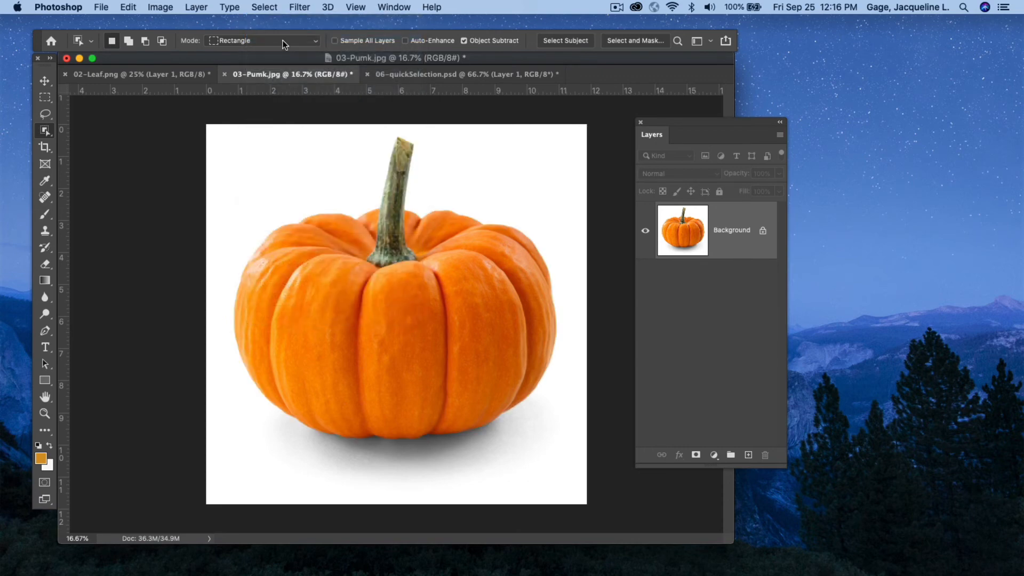
Switch the Object Selection Tool to Lasso mode, lasso around the pumpkin to select it, then deselect.
click(315, 42)
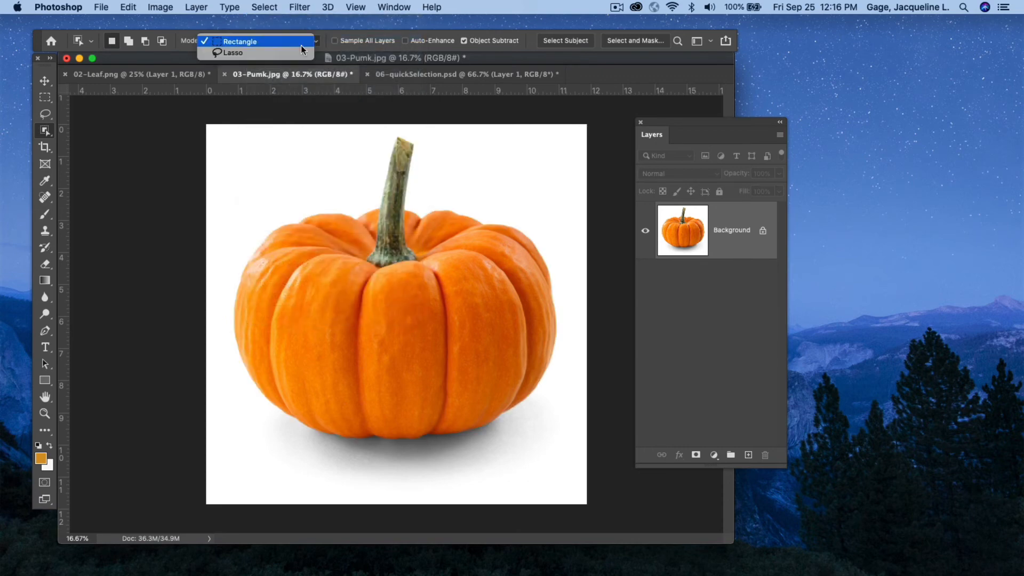
click(270, 55)
mouse_move(370, 160)
mouse_down()
mouse_move(403, 134)
mouse_move(430, 145)
mouse_move(456, 200)
mouse_move(540, 231)
mouse_move(558, 254)
mouse_move(569, 283)
mouse_move(565, 365)
mouse_move(559, 401)
mouse_move(533, 430)
mouse_move(481, 458)
mouse_move(432, 465)
mouse_move(283, 440)
mouse_move(234, 403)
mouse_move(212, 317)
mouse_move(217, 284)
mouse_move(262, 225)
mouse_move(306, 202)
mouse_move(370, 193)
mouse_up()
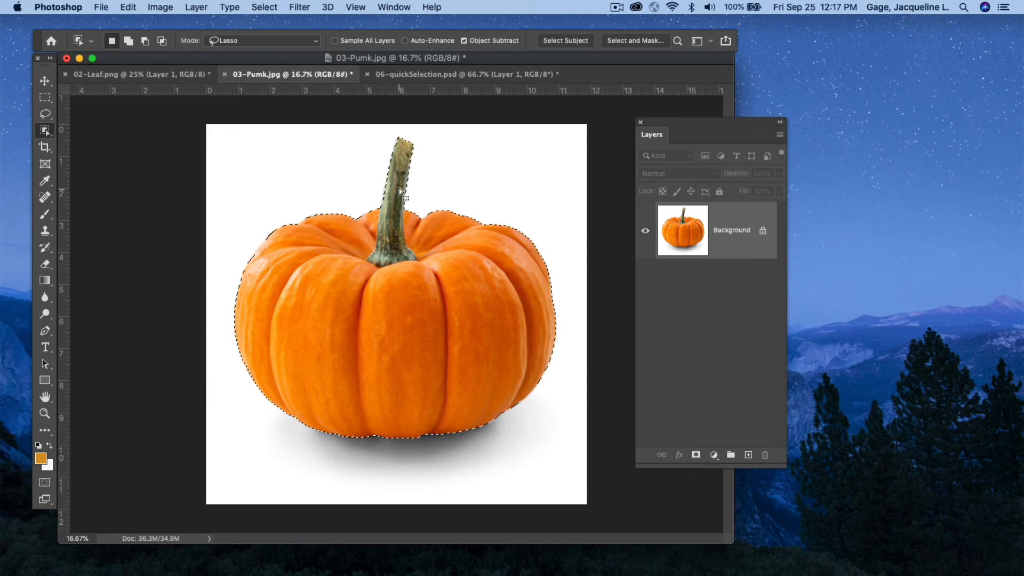
click(257, 7)
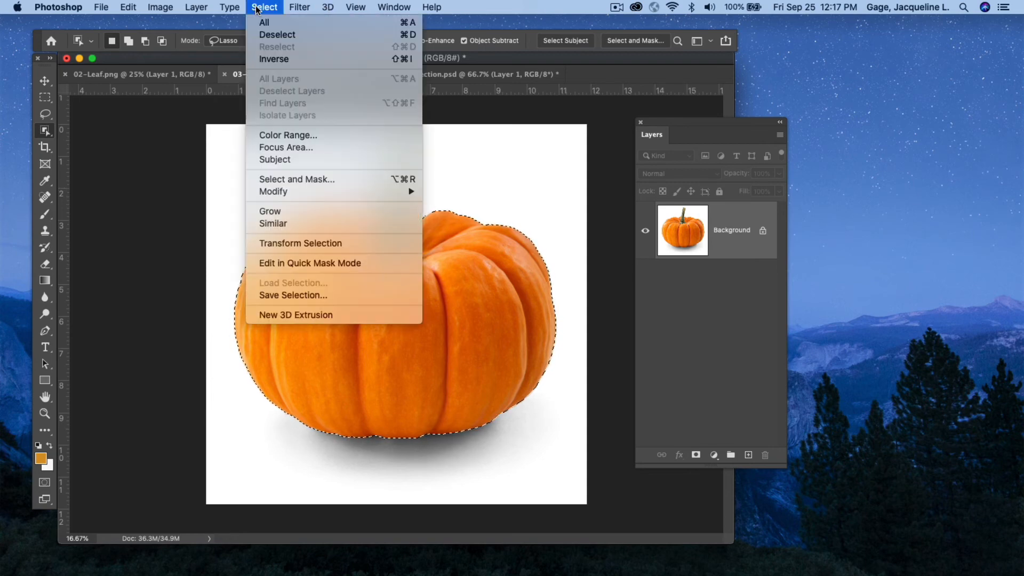
click(271, 35)
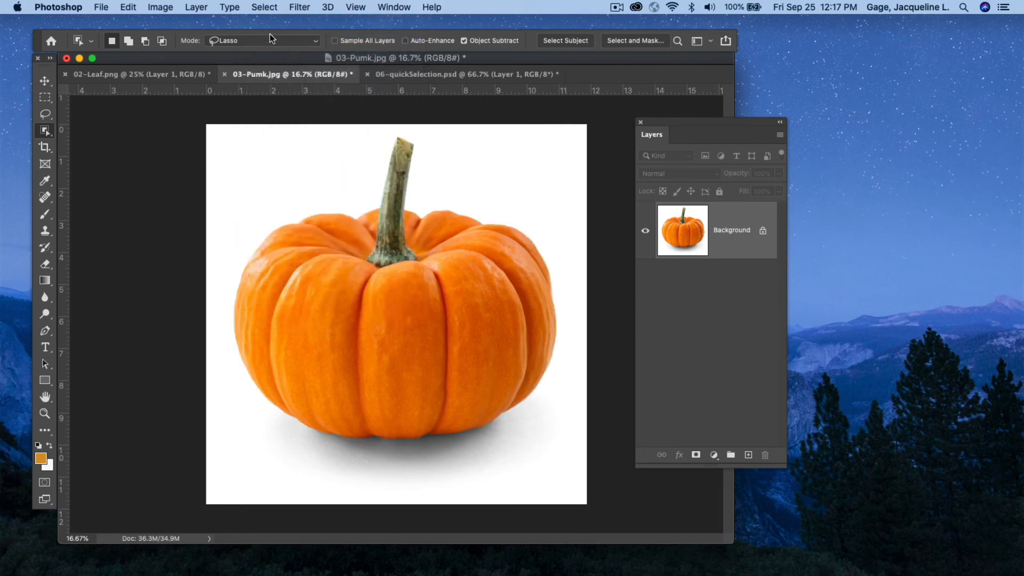
Switch to 02-Leaf.png and move the Layers panel aside, away from the leaf image.
click(169, 75)
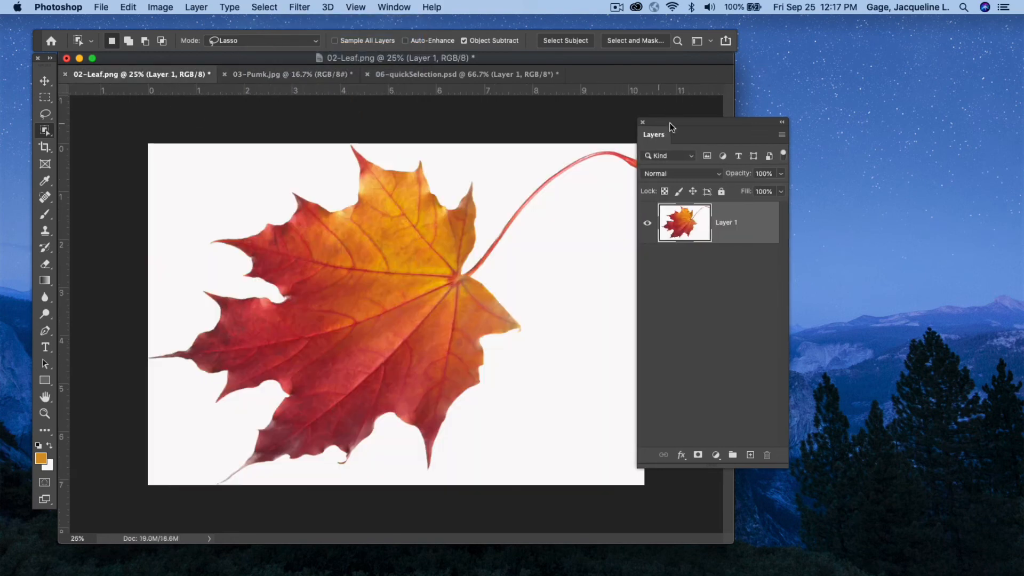
drag(709, 122, 835, 128)
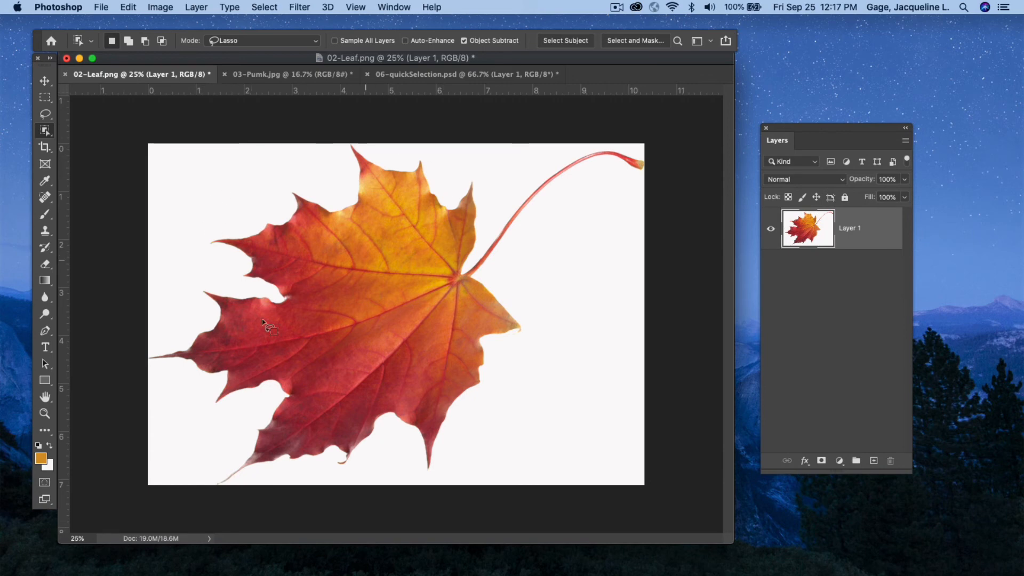
Select the leaf with a Lasso-mode object selection, then deselect.
click(314, 42)
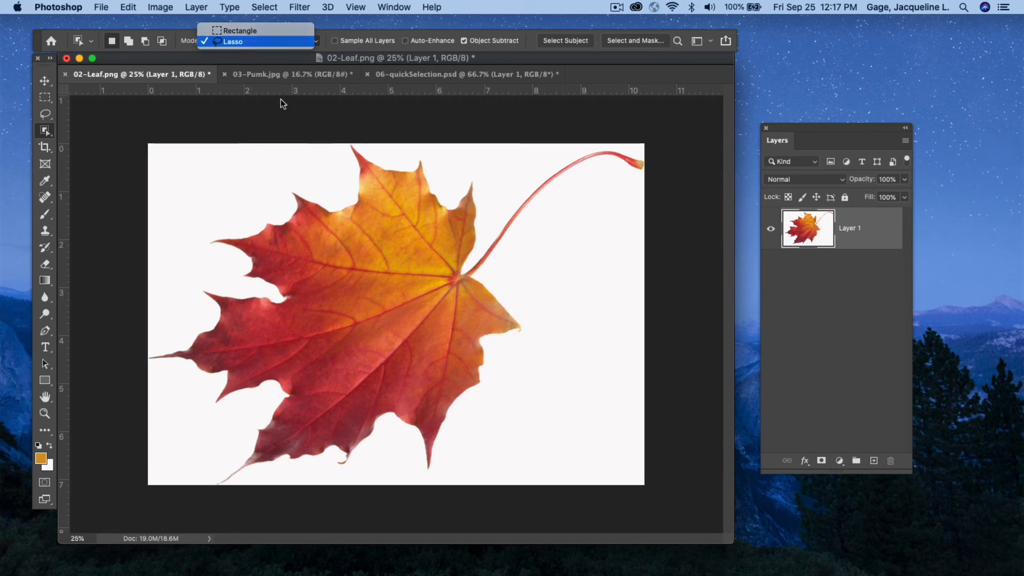
mouse_move(234, 229)
mouse_down()
mouse_move(265, 222)
mouse_move(280, 196)
mouse_move(325, 184)
mouse_move(347, 143)
mouse_move(501, 165)
mouse_move(636, 145)
mouse_move(645, 168)
mouse_move(589, 197)
mouse_move(507, 276)
mouse_move(529, 342)
mouse_move(432, 475)
mouse_move(381, 439)
mouse_move(338, 477)
mouse_move(323, 466)
mouse_move(215, 481)
mouse_move(238, 431)
mouse_move(212, 416)
mouse_move(195, 381)
mouse_move(149, 365)
mouse_move(200, 283)
mouse_move(223, 229)
mouse_up()
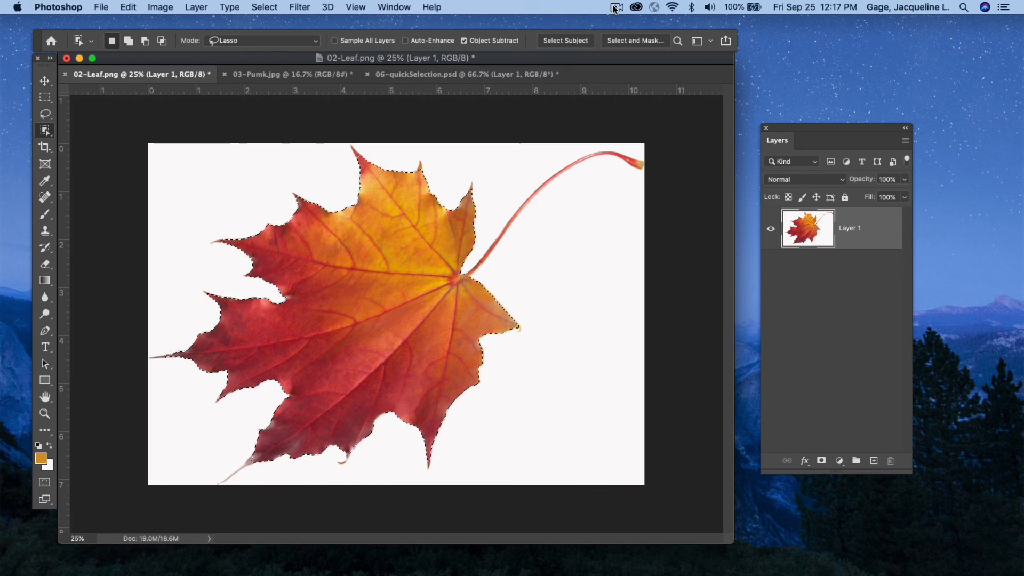
click(269, 8)
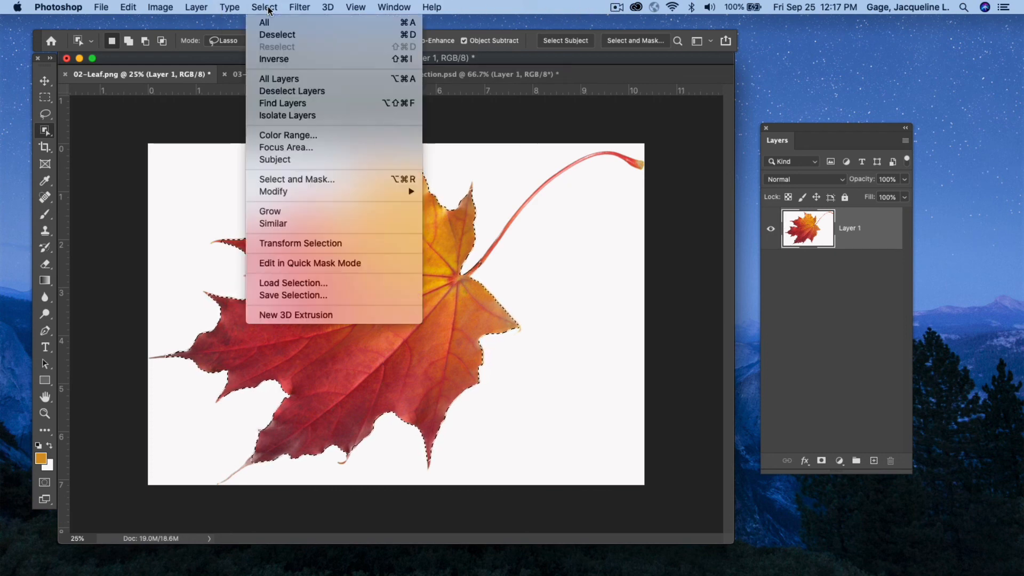
click(277, 34)
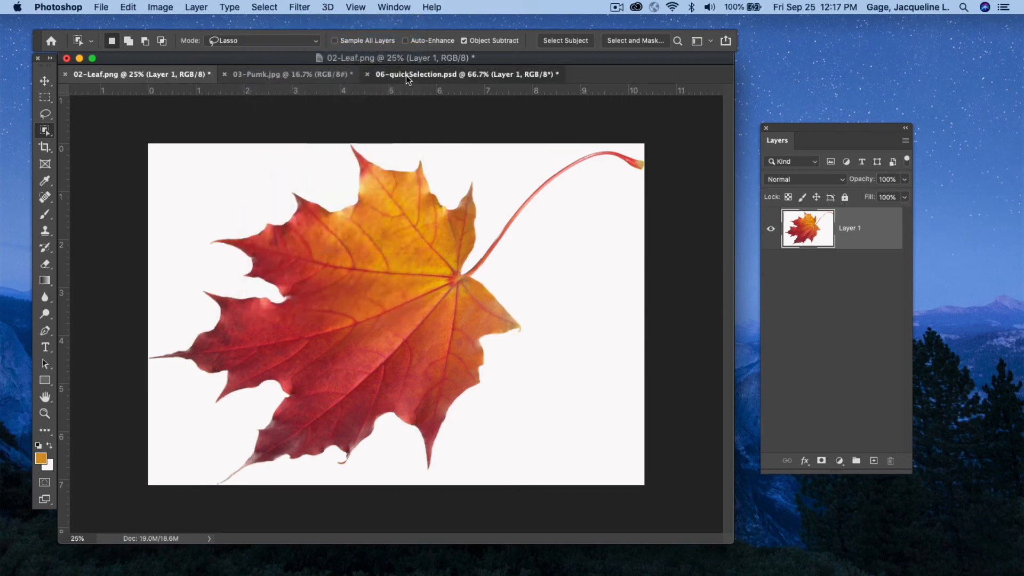
In 06-quickSelection.psd, select the daisies with a Rectangle-mode object selection, then deselect.
click(405, 75)
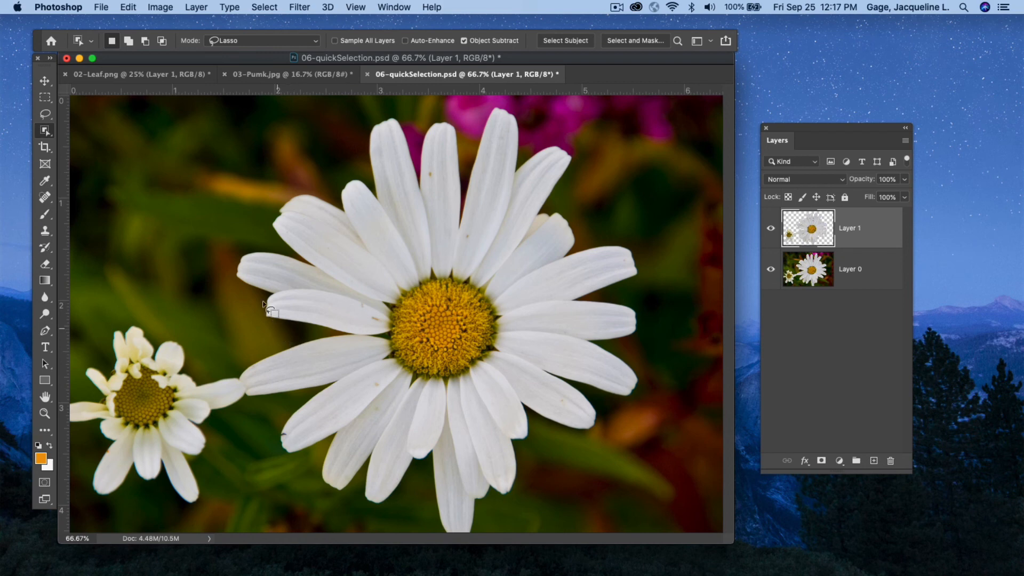
click(316, 42)
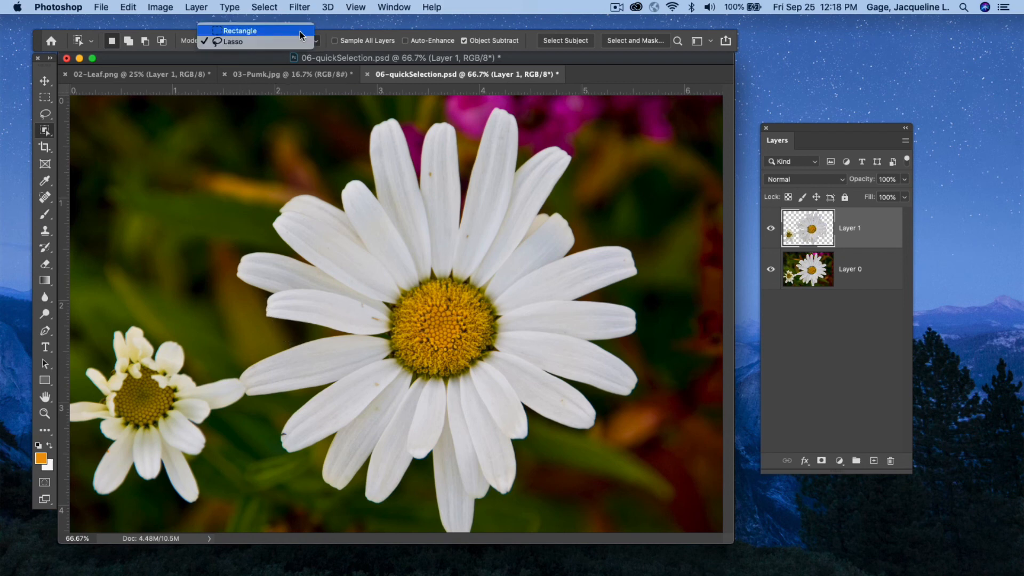
click(293, 30)
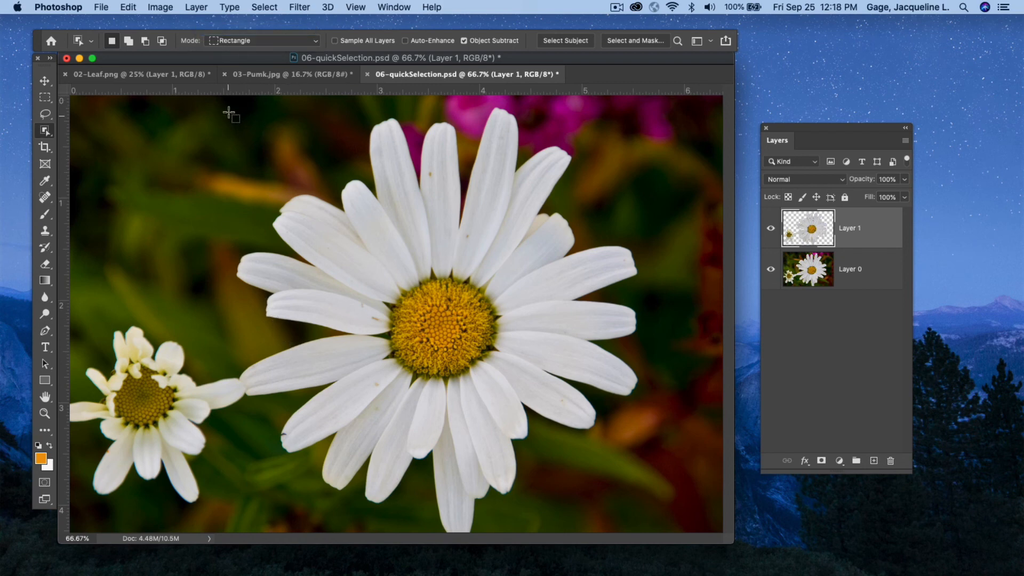
drag(229, 112, 664, 531)
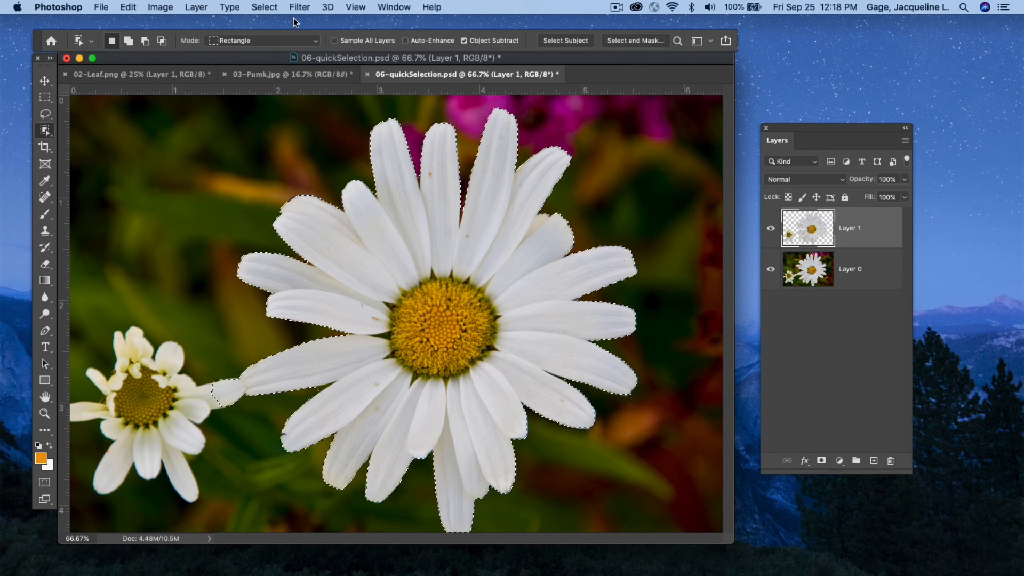
click(265, 7)
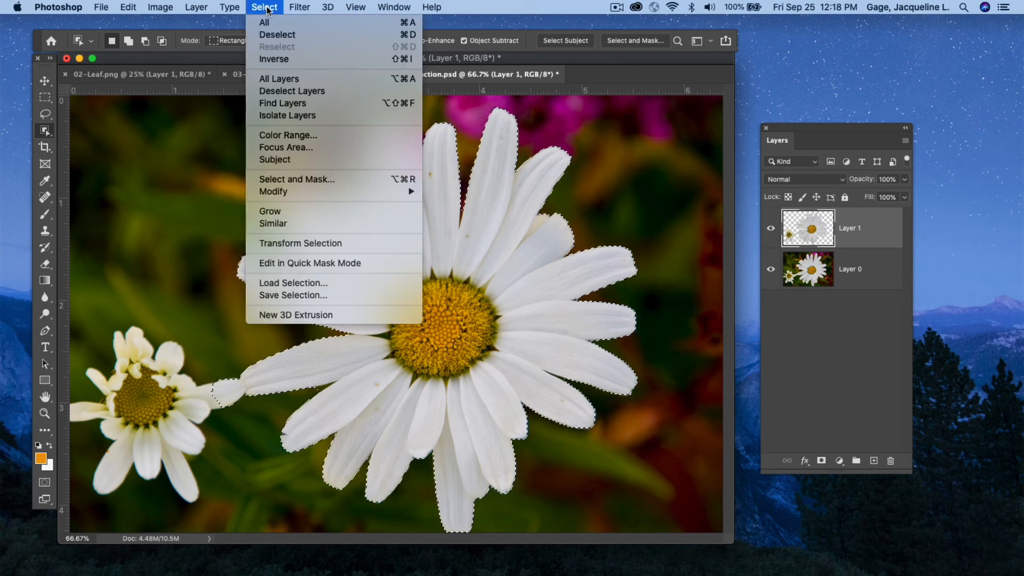
click(271, 35)
Switch to Lasso mode, lasso around both daisies, and add the small daisy's left petal to the selection.
click(309, 41)
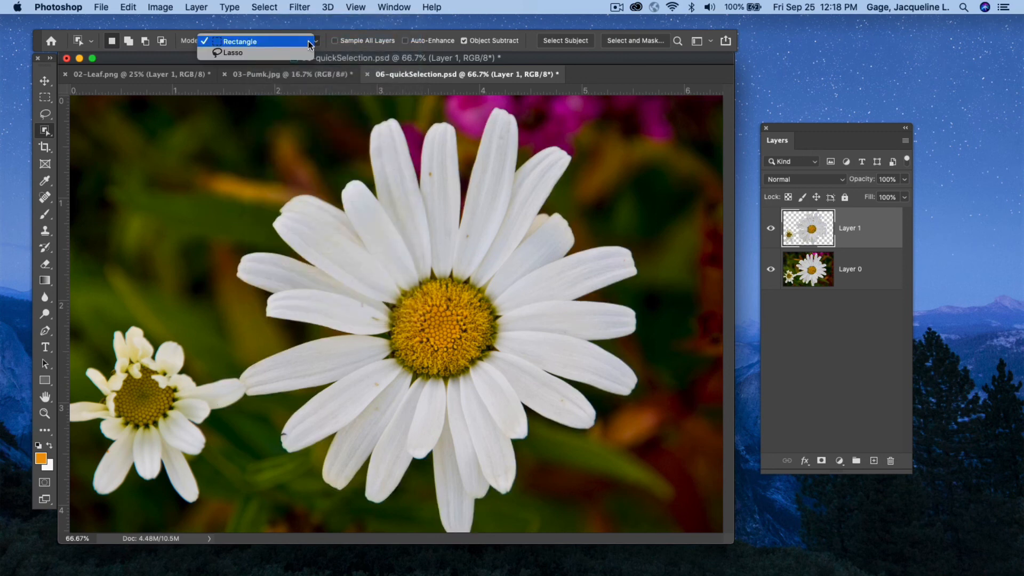
click(272, 53)
mouse_move(262, 235)
mouse_down()
mouse_move(291, 168)
mouse_move(349, 126)
mouse_move(542, 108)
mouse_move(588, 140)
mouse_move(661, 255)
mouse_move(644, 432)
mouse_move(604, 465)
mouse_move(545, 480)
mouse_move(477, 535)
mouse_move(434, 533)
mouse_move(406, 499)
mouse_move(320, 496)
mouse_up()
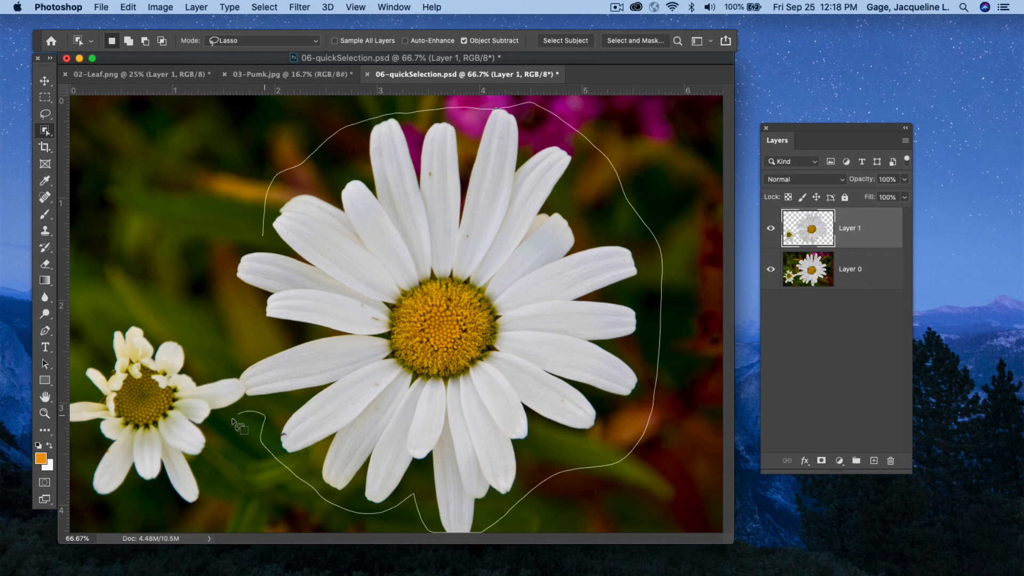
mouse_move(233, 421)
mouse_down()
mouse_move(208, 505)
mouse_move(178, 509)
mouse_move(88, 491)
mouse_move(81, 447)
mouse_up()
mouse_move(73, 383)
mouse_down()
mouse_move(91, 334)
mouse_move(113, 310)
mouse_move(172, 309)
mouse_up()
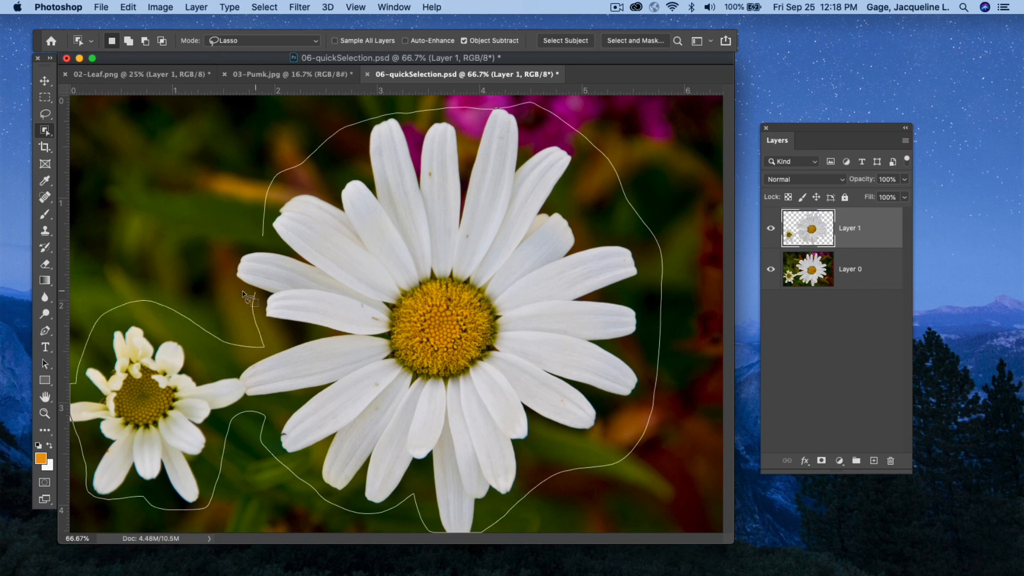
drag(259, 239, 261, 236)
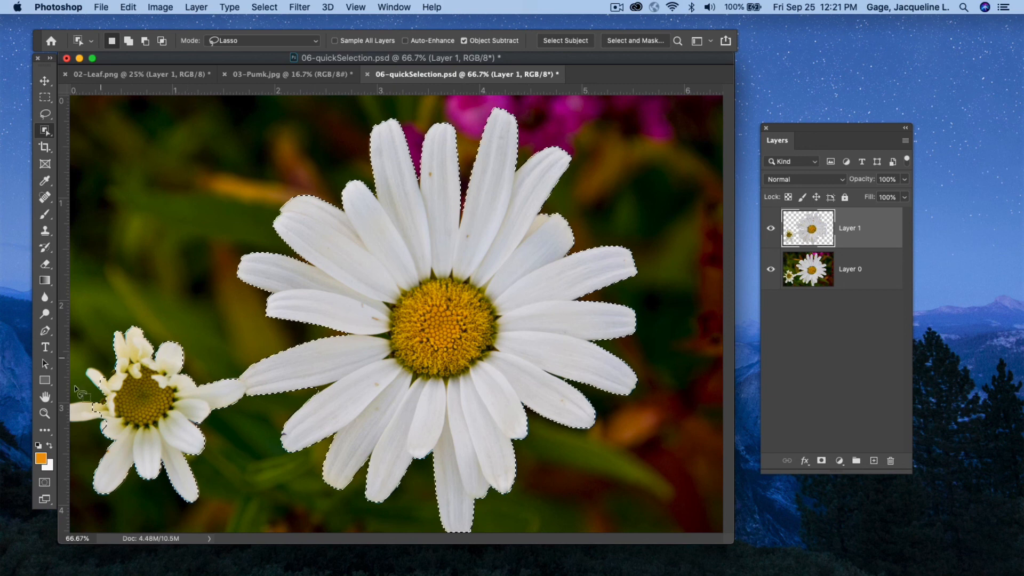
click(128, 39)
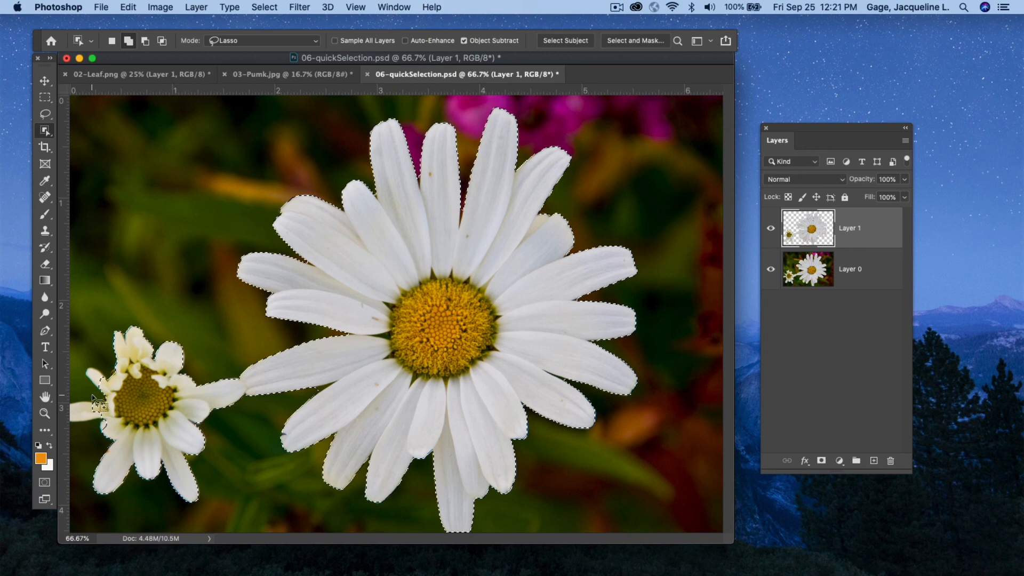
mouse_move(93, 396)
mouse_down()
mouse_move(69, 413)
mouse_move(109, 412)
mouse_up()
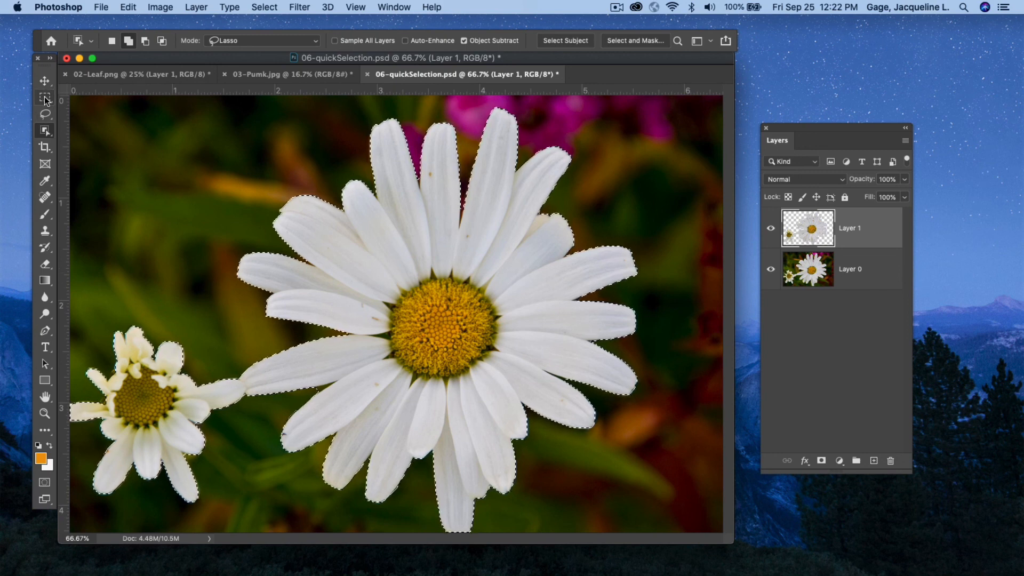
Switch to the Magic Wand Tool.
mouse_move(45, 97)
mouse_down()
mouse_move(114, 97)
mouse_move(47, 115)
mouse_move(98, 115)
mouse_move(94, 138)
mouse_move(59, 131)
mouse_move(76, 133)
mouse_up()
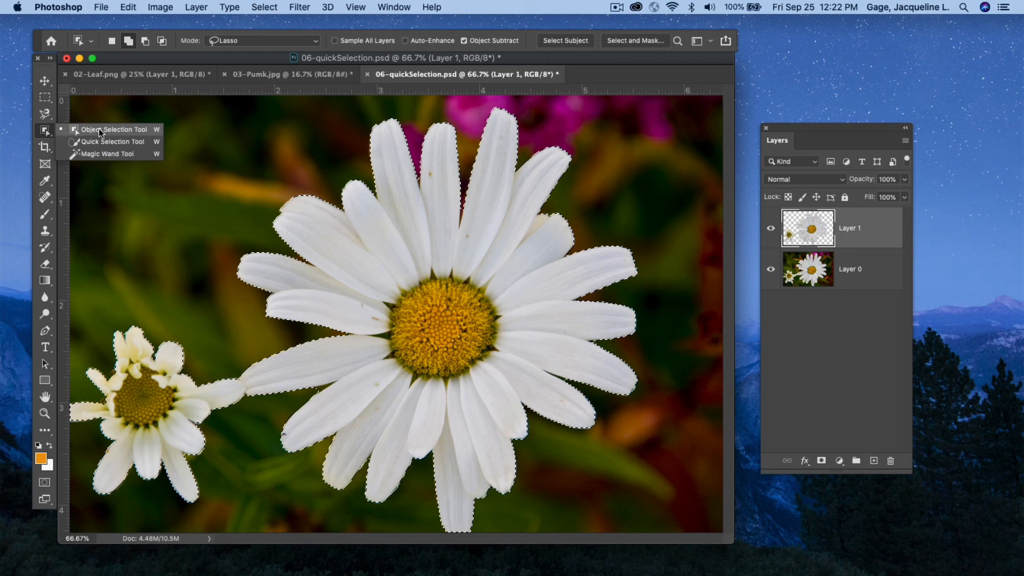
drag(102, 130, 100, 155)
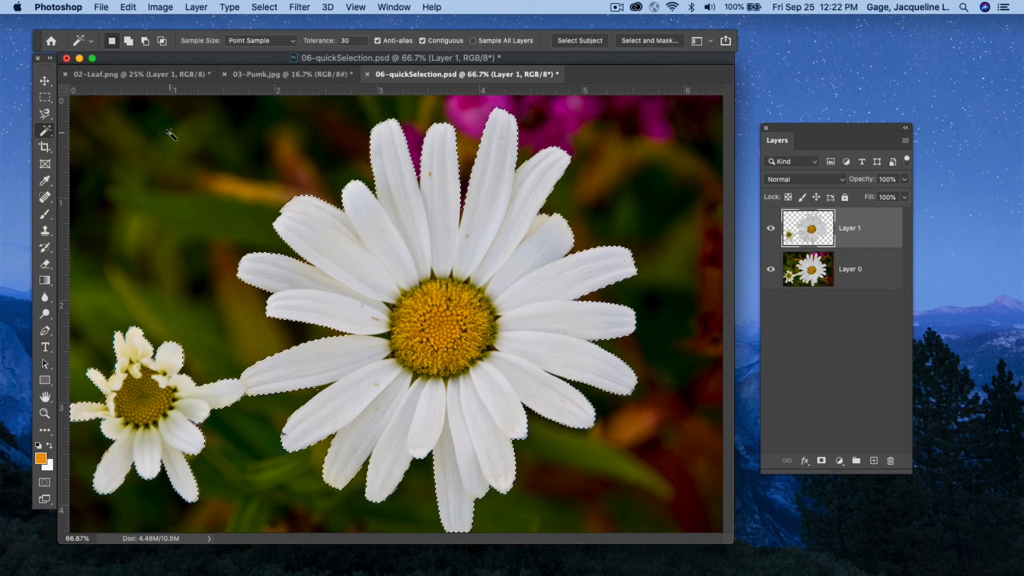
click(618, 7)
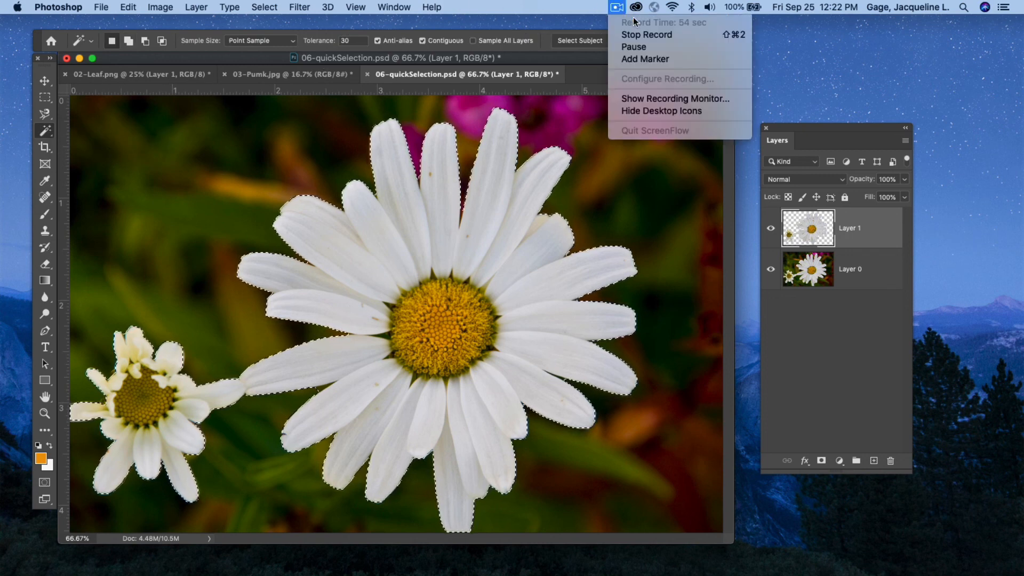